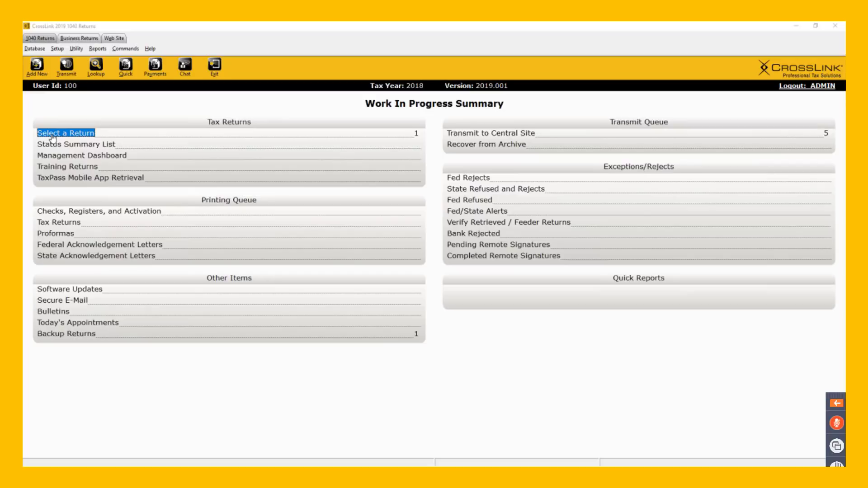
# List the returns with Last 4 of SSN as the search criterion and open the joint return
pyautogui.click(52, 133)
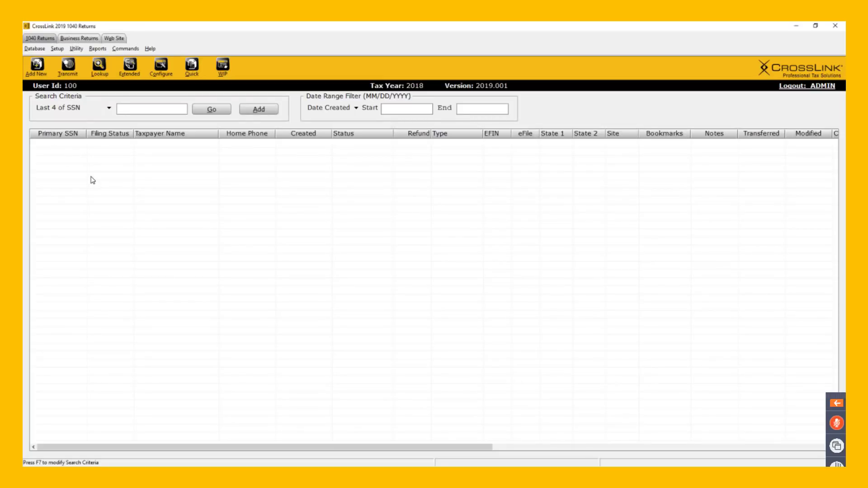
pyautogui.click(215, 115)
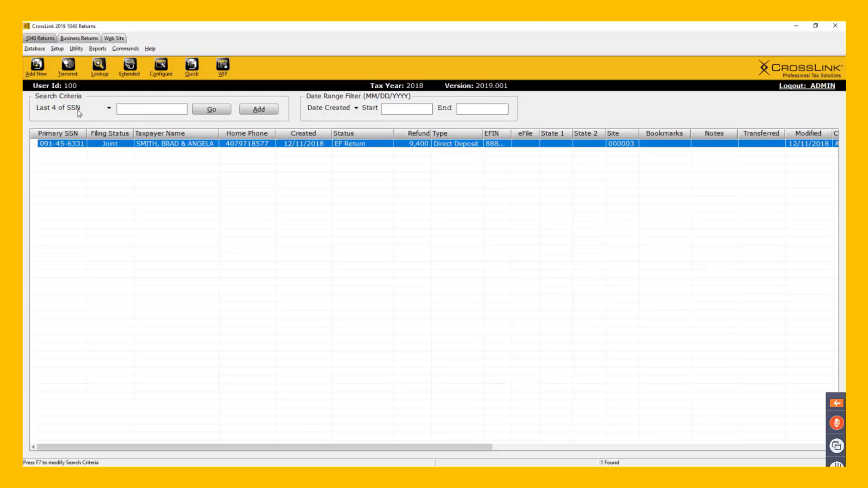
pyautogui.click(108, 111)
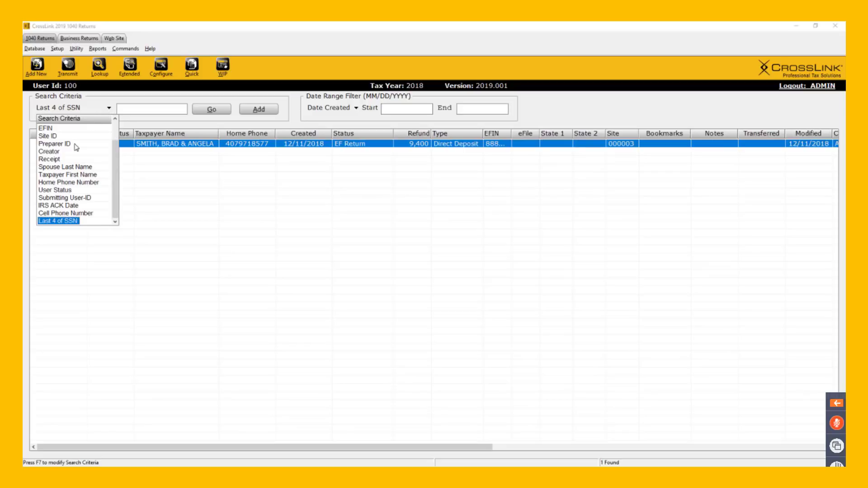
pyautogui.click(59, 221)
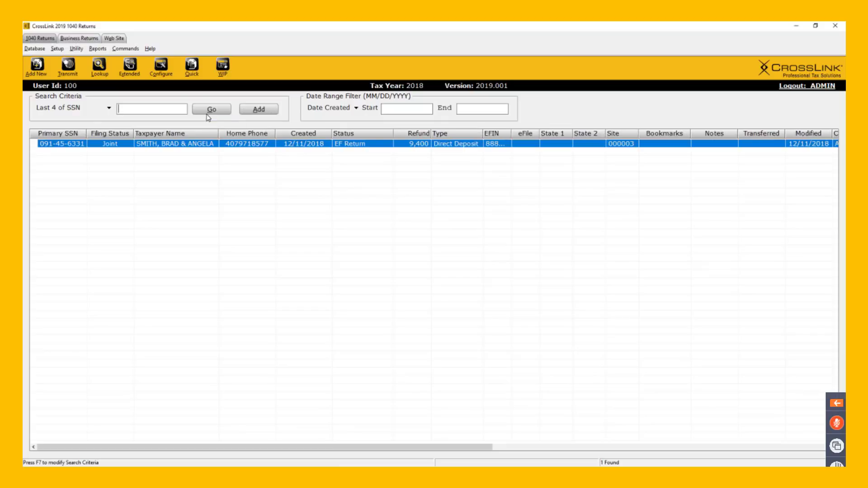
pyautogui.doubleClick(208, 144)
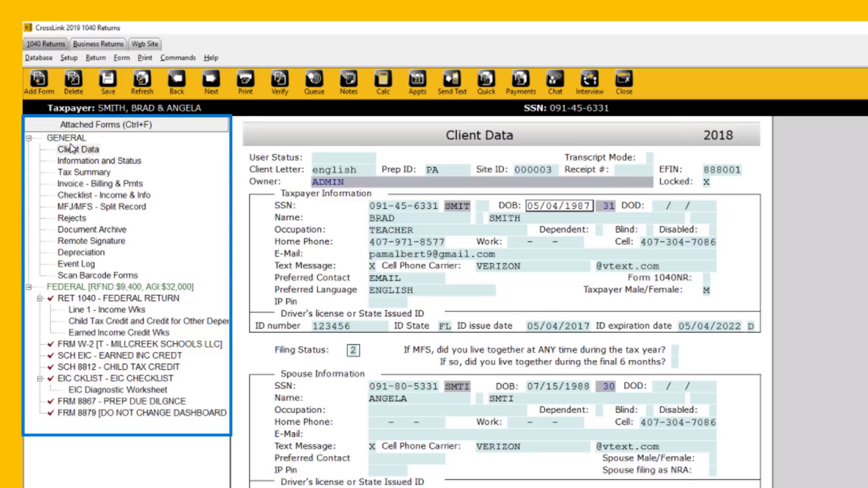
# Look through the attached federal forms, from the RET 1040 federal return to SCH 8812 - Child Tax Credit
pyautogui.click(108, 290)
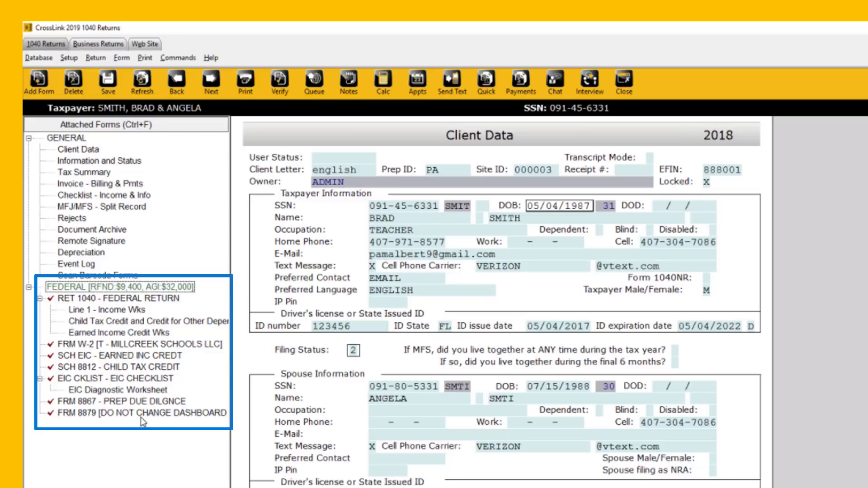
pyautogui.click(100, 300)
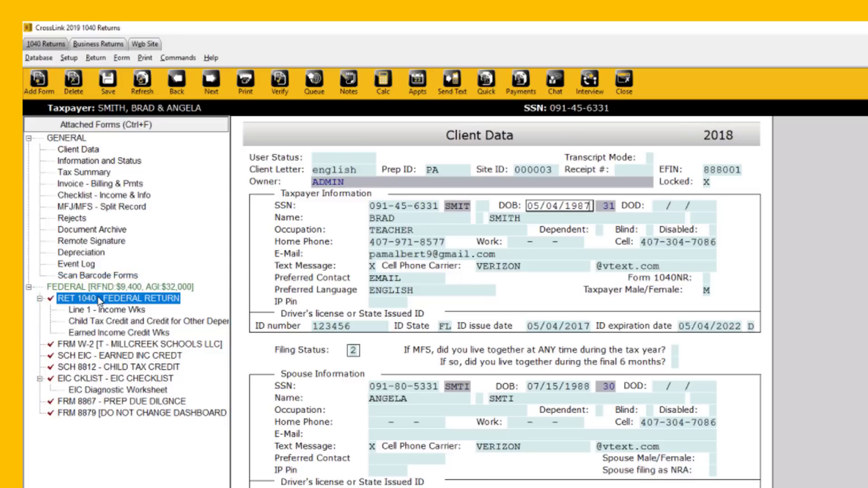
pyautogui.click(101, 322)
pyautogui.click(112, 369)
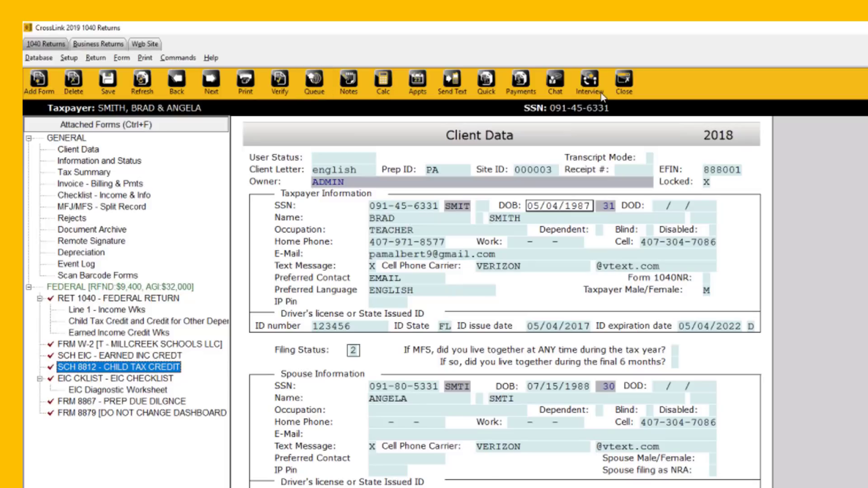
# Review the taxpayer's name, name control, occupation, e-mail and date of death fields on the Client Data form
pyautogui.click(405, 221)
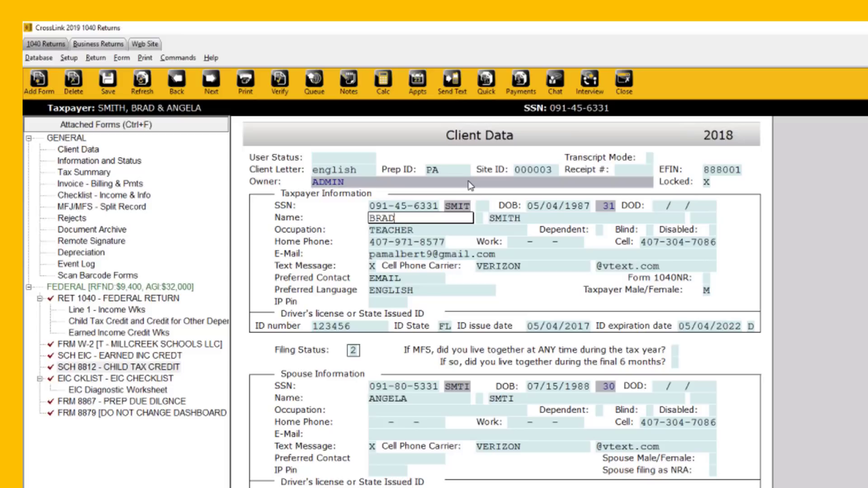
pyautogui.click(458, 207)
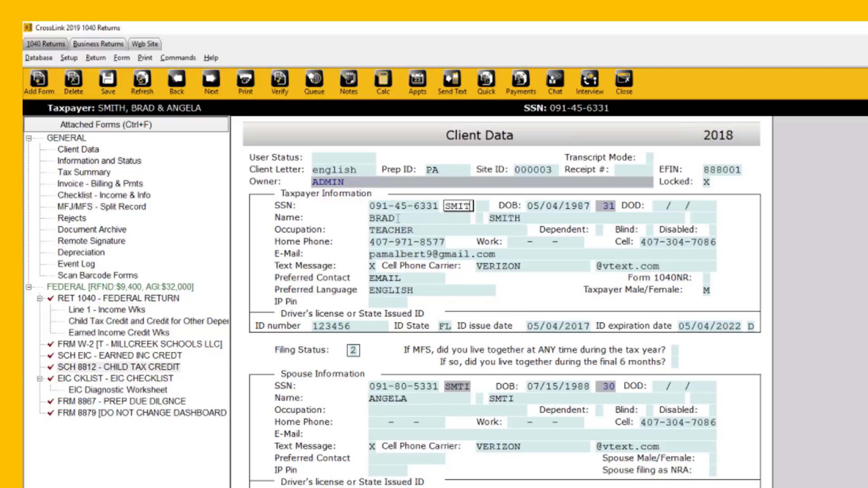
pyautogui.press('Tab')
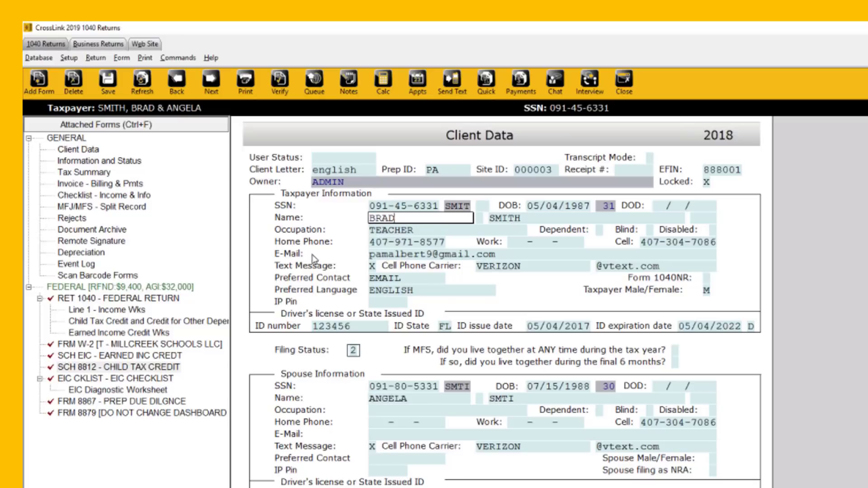
pyautogui.click(426, 232)
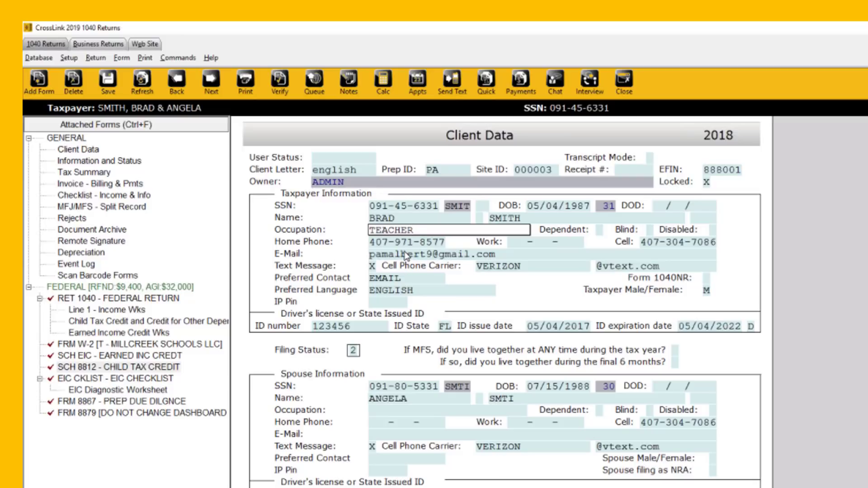
pyautogui.click(465, 254)
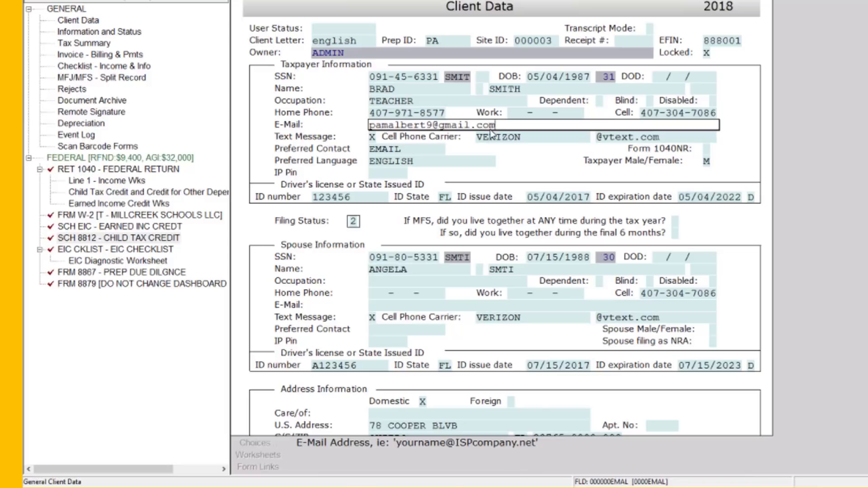
pyautogui.click(428, 101)
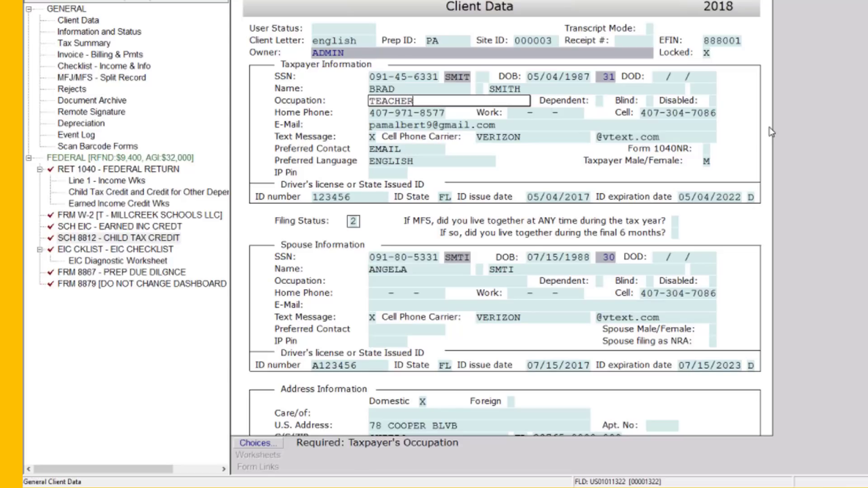
pyautogui.click(685, 78)
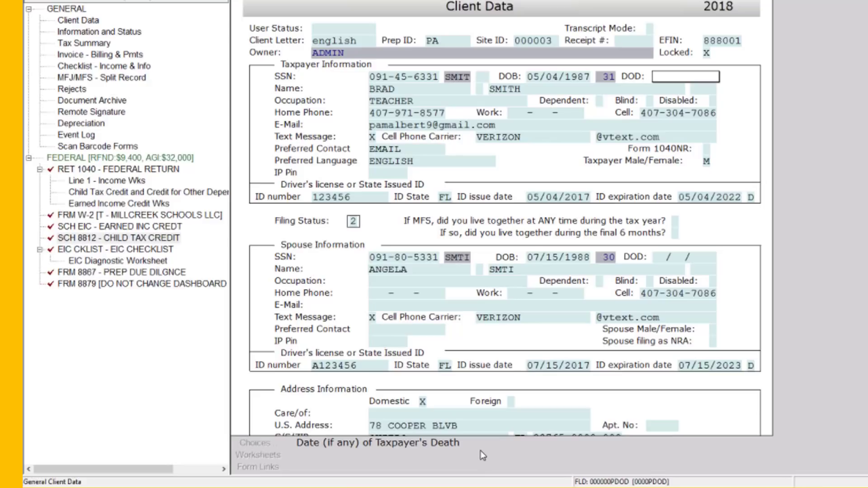
# Pick TEACHER from the predefined choices for the taxpayer's occupation
pyautogui.click(412, 101)
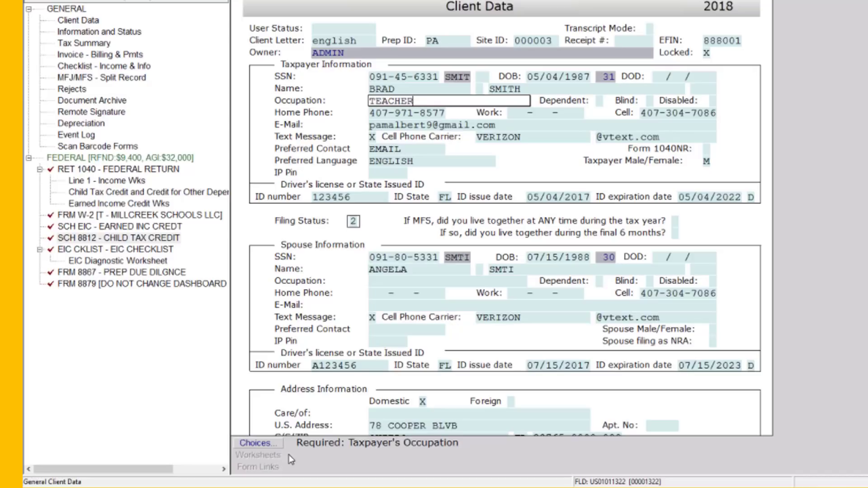
pyautogui.click(251, 449)
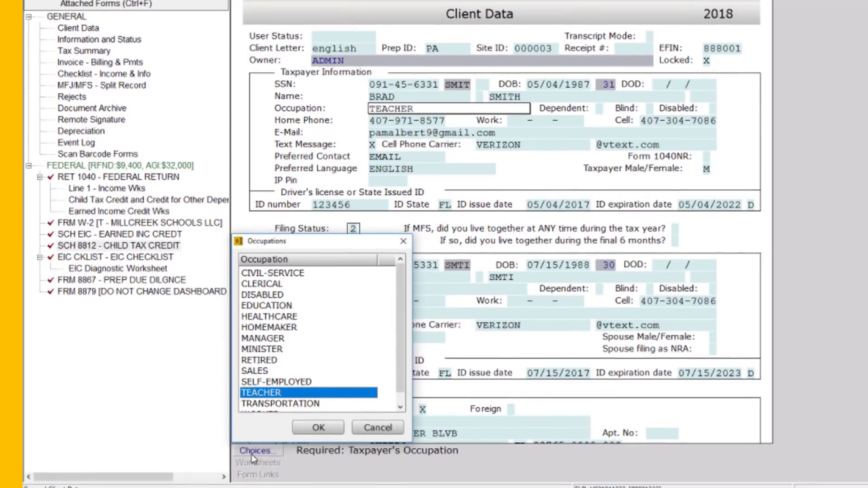
pyautogui.click(317, 428)
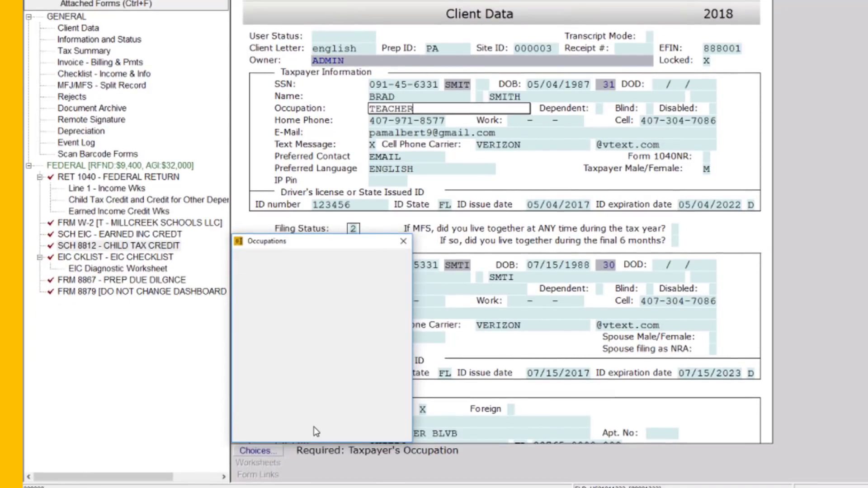
# Clear the taxpayer's occupation and re-enter it as TEACHER
pyautogui.moveTo(420, 109); pyautogui.dragTo(345, 112)
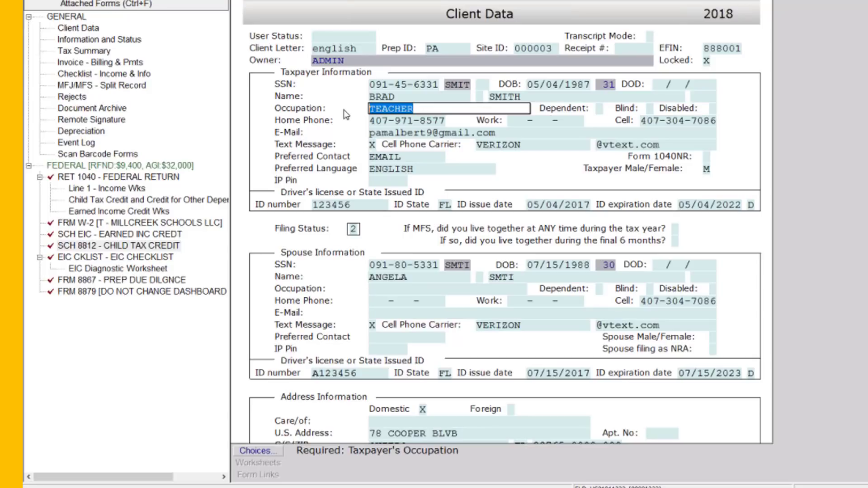
pyautogui.press('Delete')
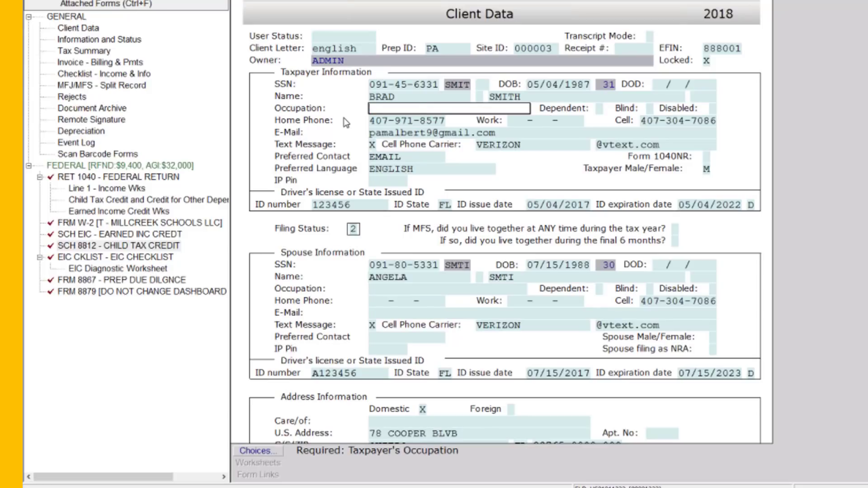
pyautogui.press('Tab')
pyautogui.click(378, 113)
pyautogui.press('Tab')
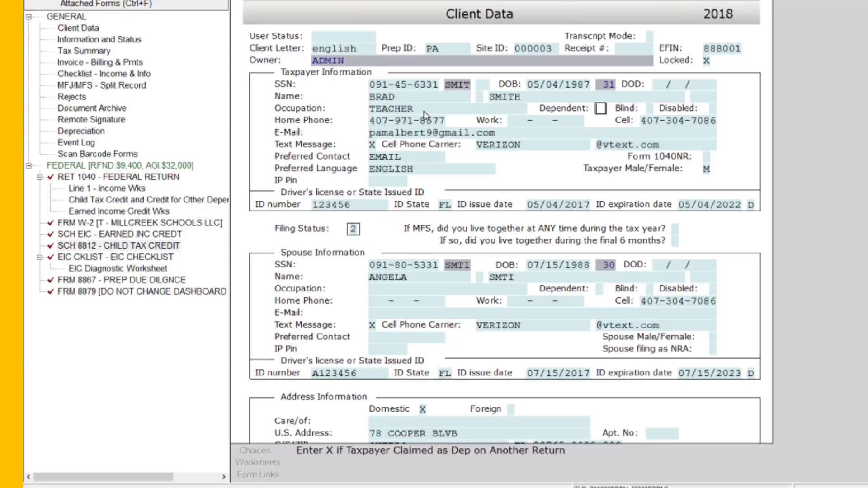
# Check the taxpayer's preferred language, the filing status codes and the questions about living together if filing MFS
pyautogui.click(397, 171)
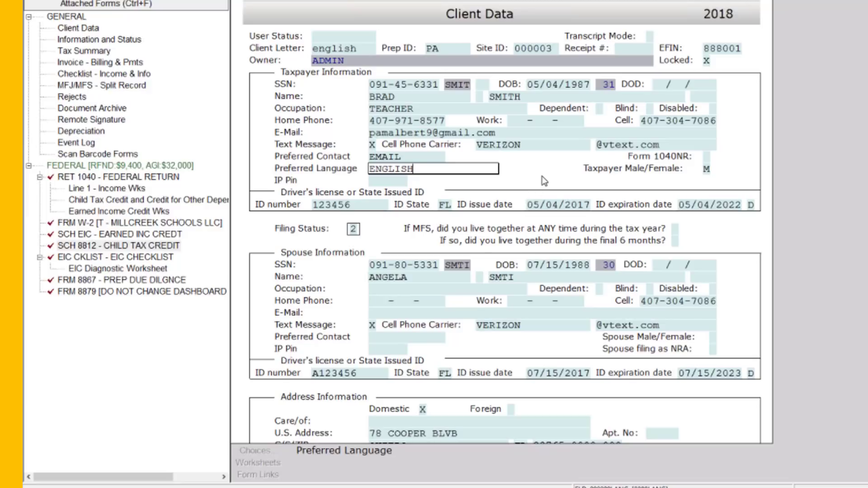
pyautogui.scroll(-3, 544, 181)
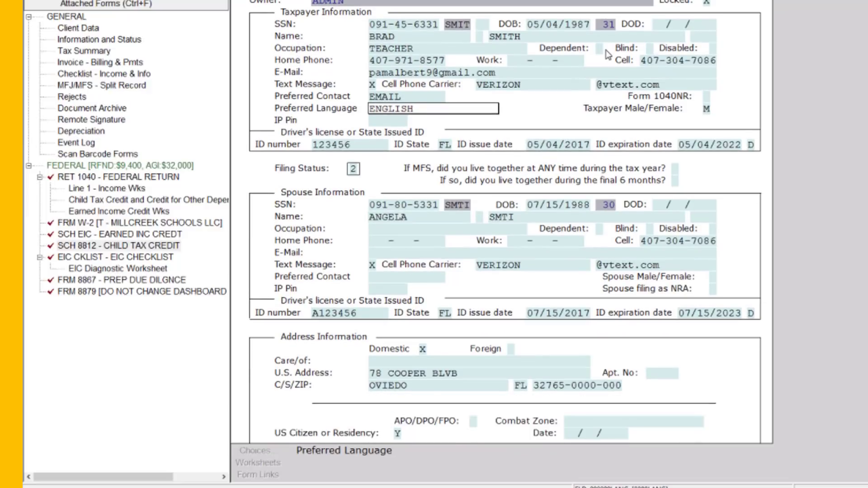
pyautogui.click(353, 171)
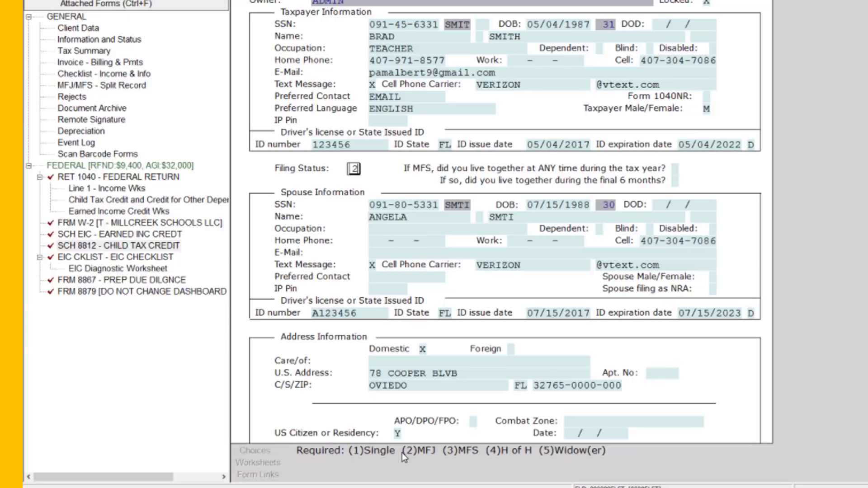
pyautogui.click(418, 452)
pyautogui.press('Return')
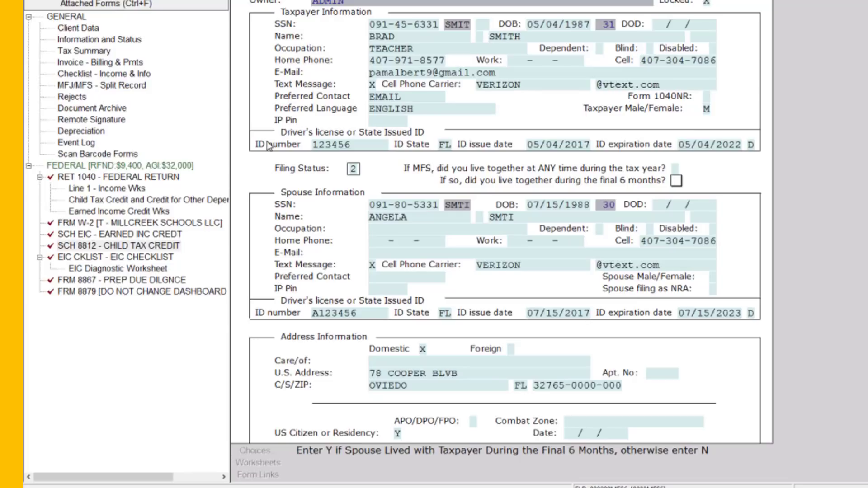
pyautogui.hotkey('shift', 'Tab')
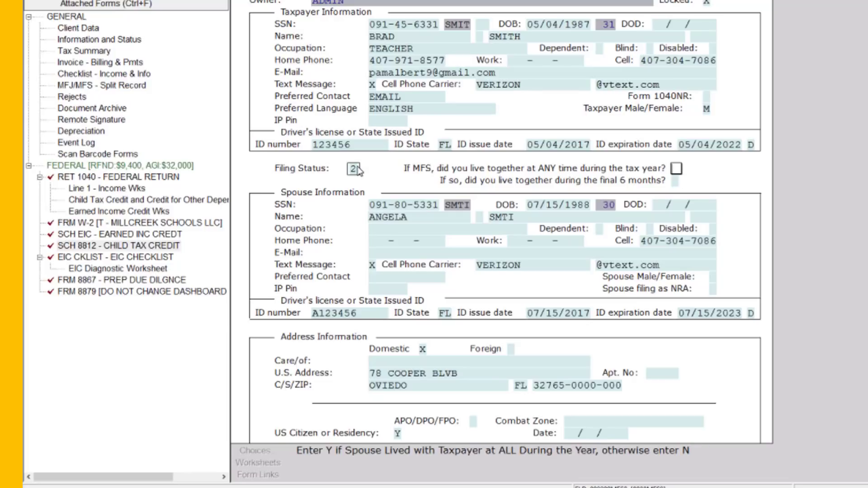
# Review the spouse's occupation and gender fields and the street and city fields of the address information
pyautogui.scroll(-3, 359, 233)
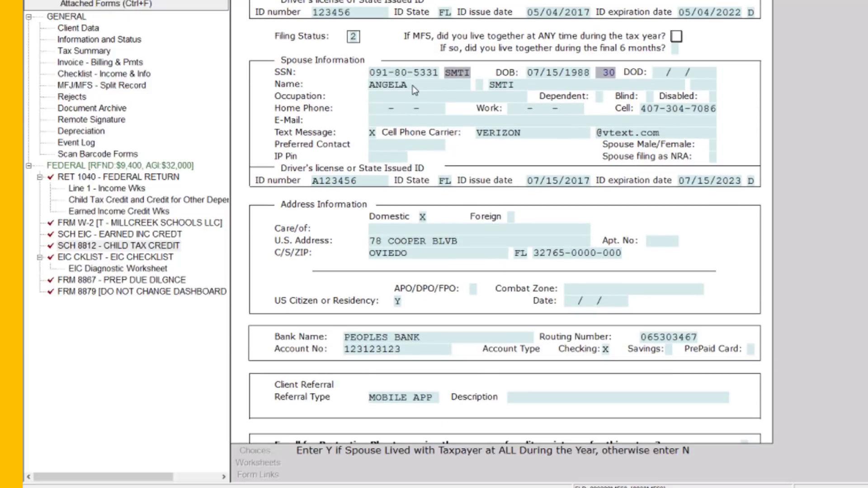
pyautogui.click(412, 99)
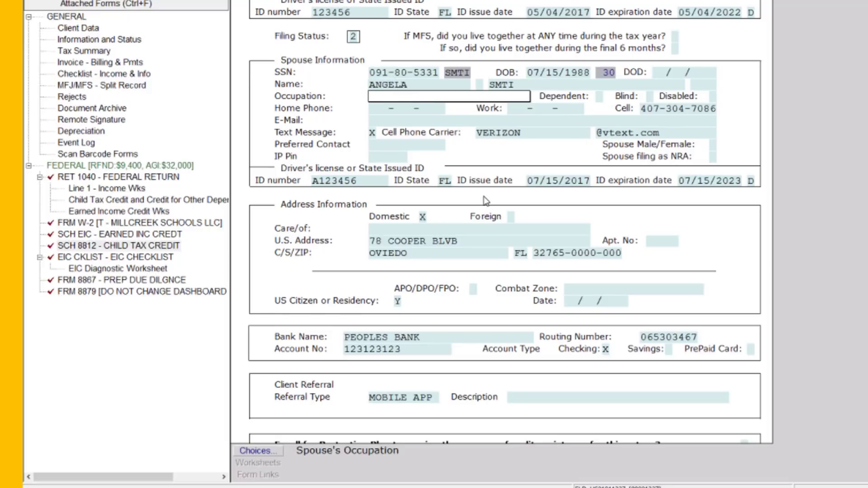
pyautogui.click(511, 151)
pyautogui.scroll(-3, 543, 158)
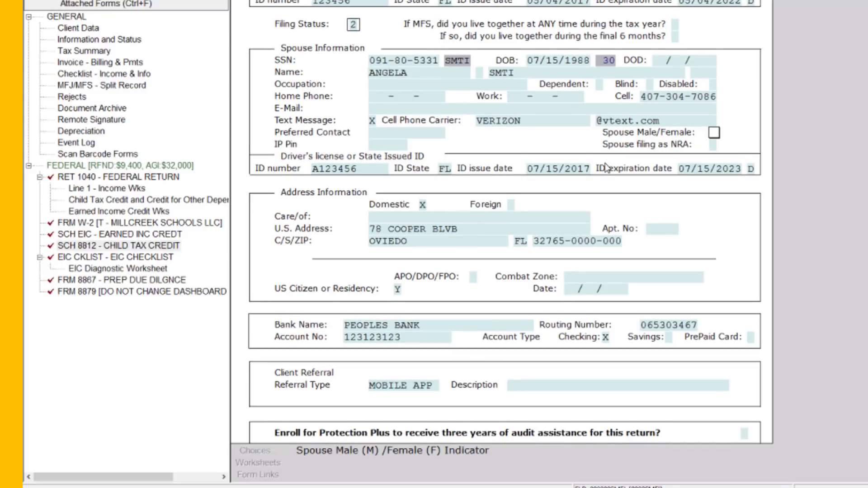
pyautogui.scroll(-3, 608, 164)
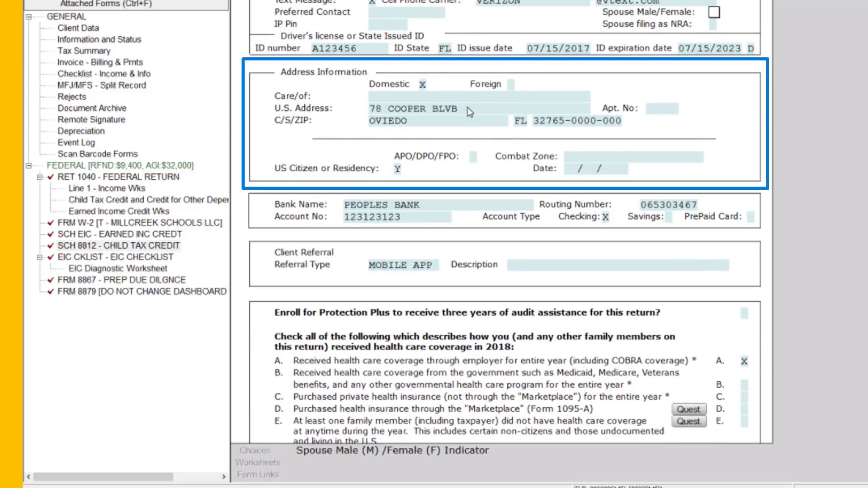
pyautogui.click(468, 108)
pyautogui.click(468, 120)
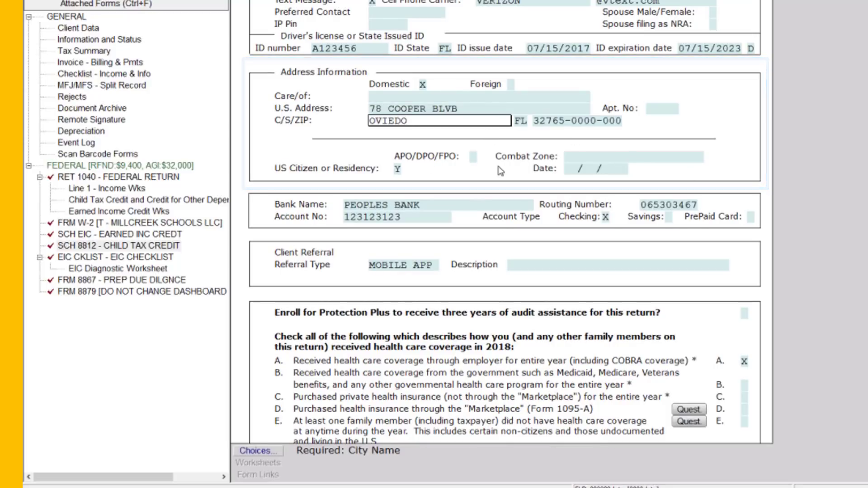
# Review the bank account section and go to the client's referral type field
pyautogui.scroll(-3, 505, 159)
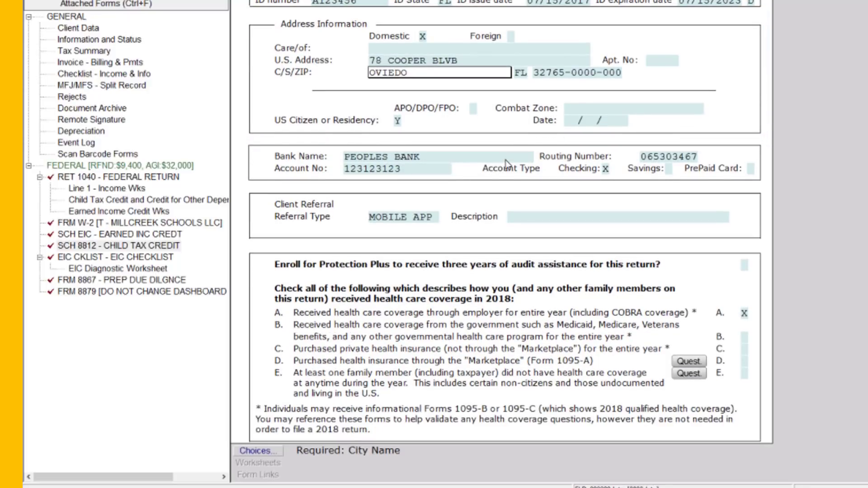
pyautogui.scroll(-2, 505, 163)
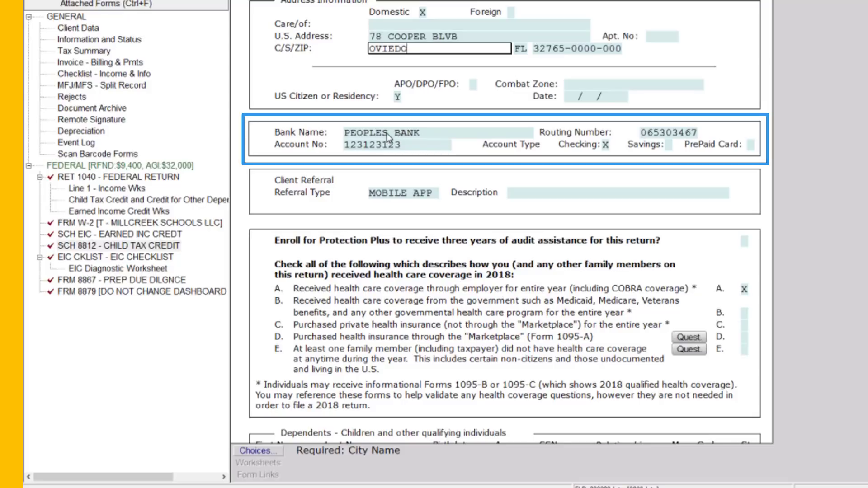
pyautogui.scroll(-10, 469, 243)
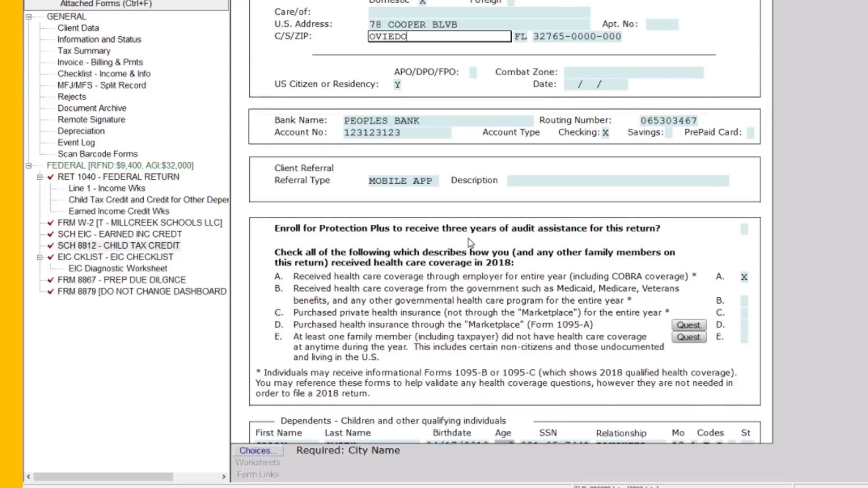
pyautogui.click(405, 71)
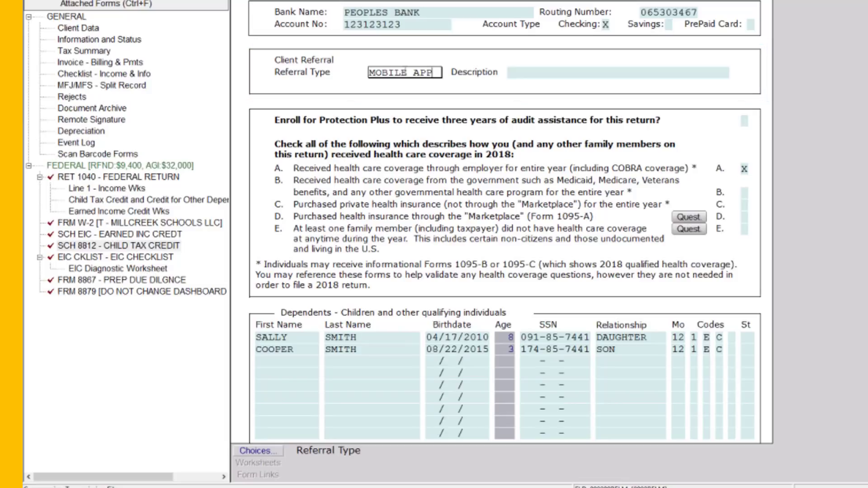
# Select MOBILE APP from the referral type choices and go to the Protection Plus enrollment field
pyautogui.click(277, 449)
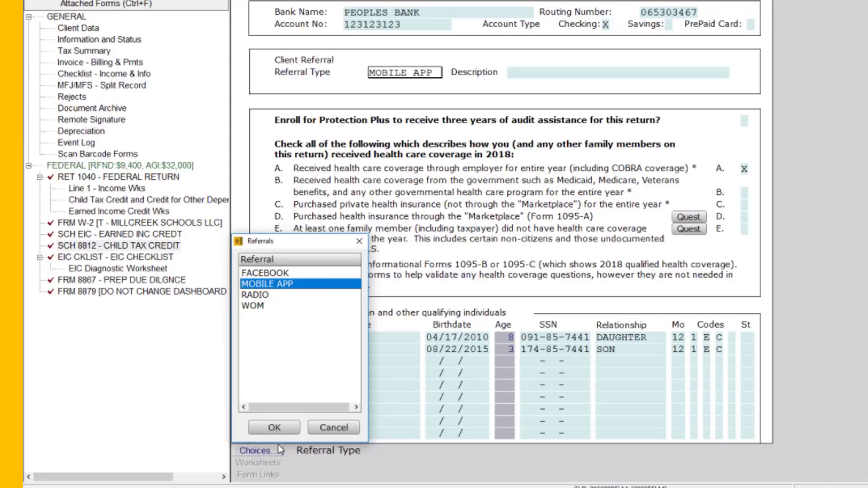
pyautogui.click(286, 431)
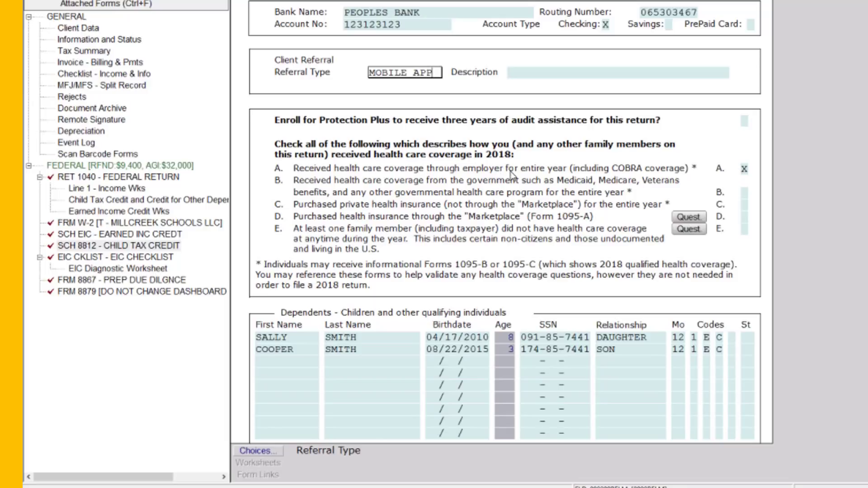
pyautogui.press('Tab')
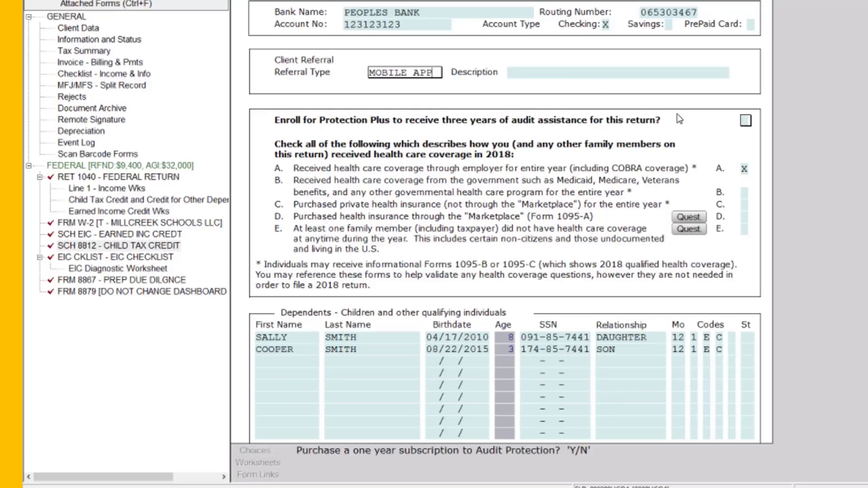
pyautogui.scroll(-3, 720, 141)
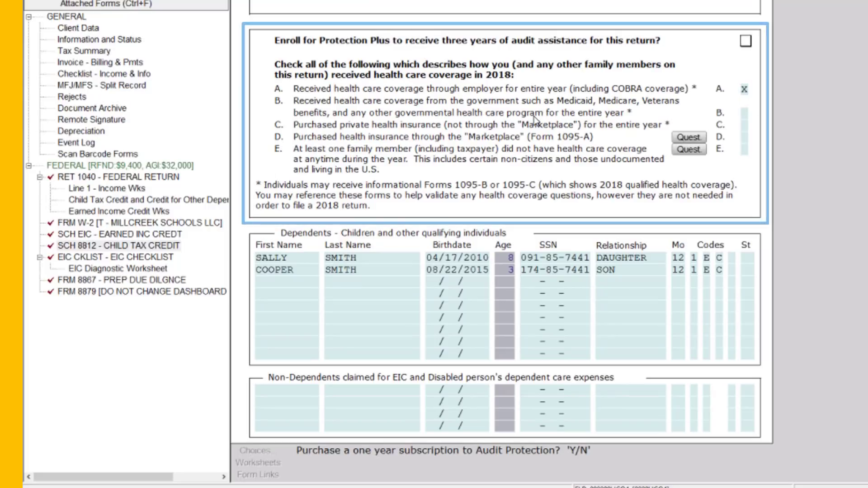
# Try marking health coverage answer D for insurance purchased through the Marketplace, clear it again and continue to the dependents section
pyautogui.press('Tab')
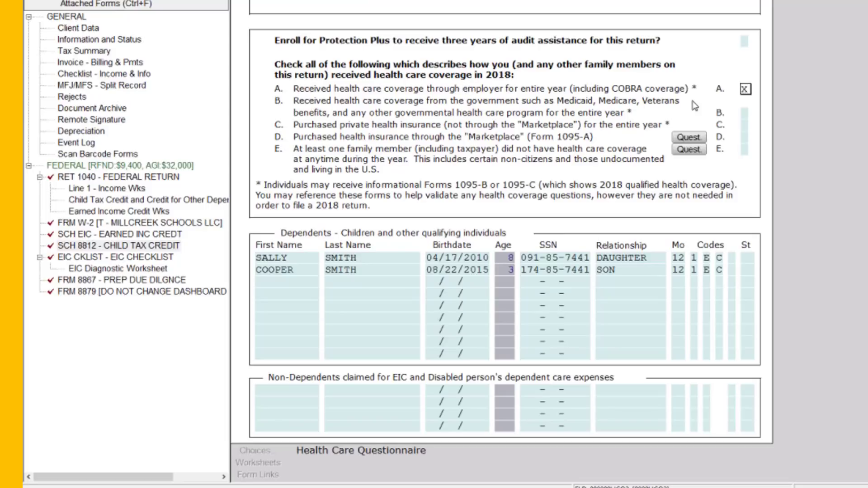
pyautogui.click(746, 128)
pyautogui.click(742, 140)
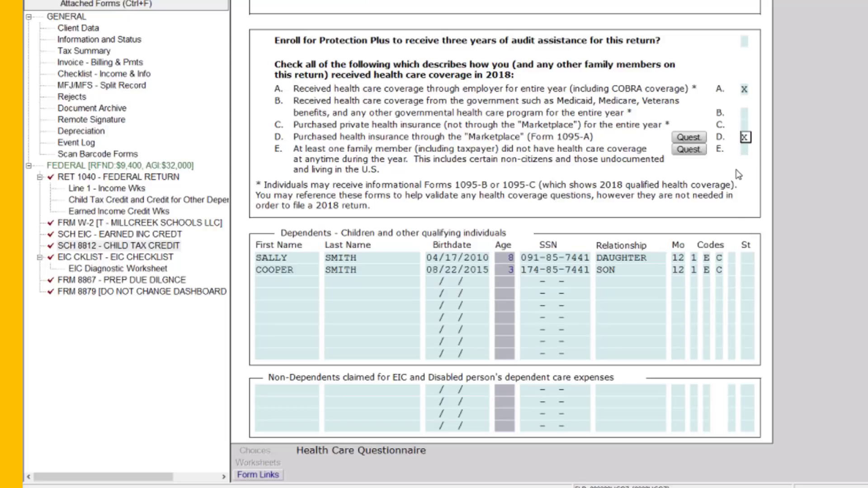
pyautogui.press('Tab')
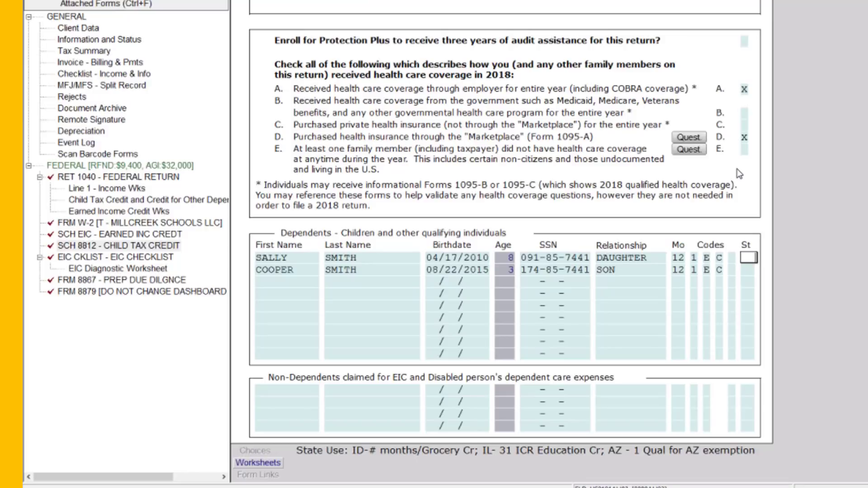
pyautogui.click(700, 148)
pyautogui.click(745, 137)
pyautogui.click(746, 137)
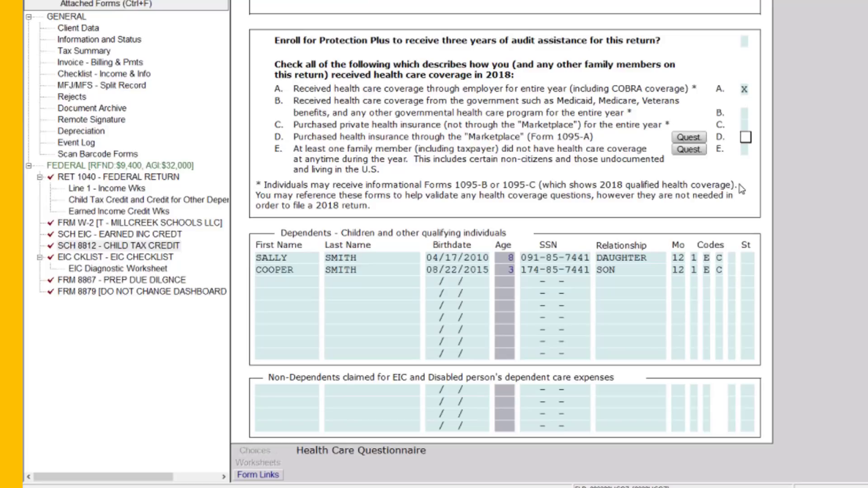
pyautogui.press('Tab')
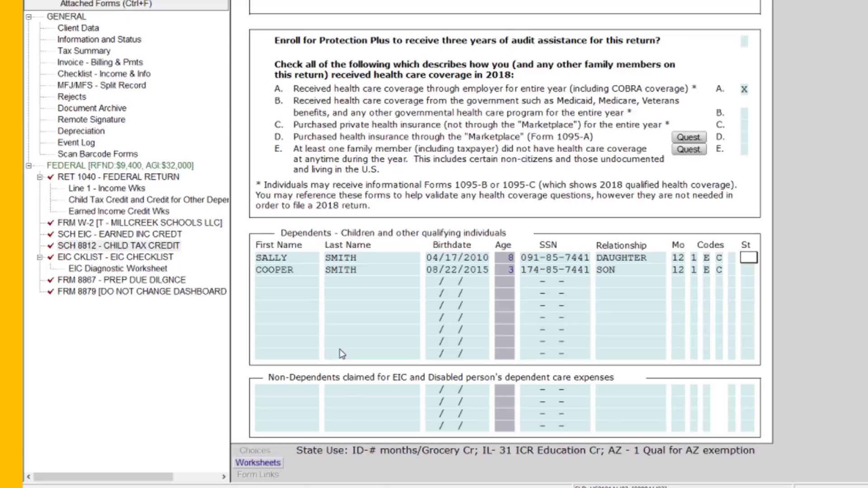
# Clear the first dependent's relationship to the taxpayer and select DAUGHTER from the relationship choices
pyautogui.click(283, 255)
pyautogui.click(290, 270)
pyautogui.click(295, 261)
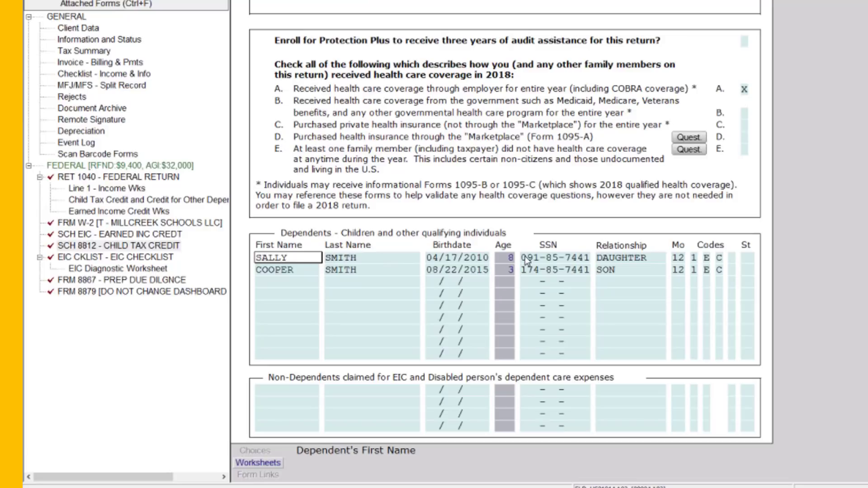
pyautogui.click(628, 261)
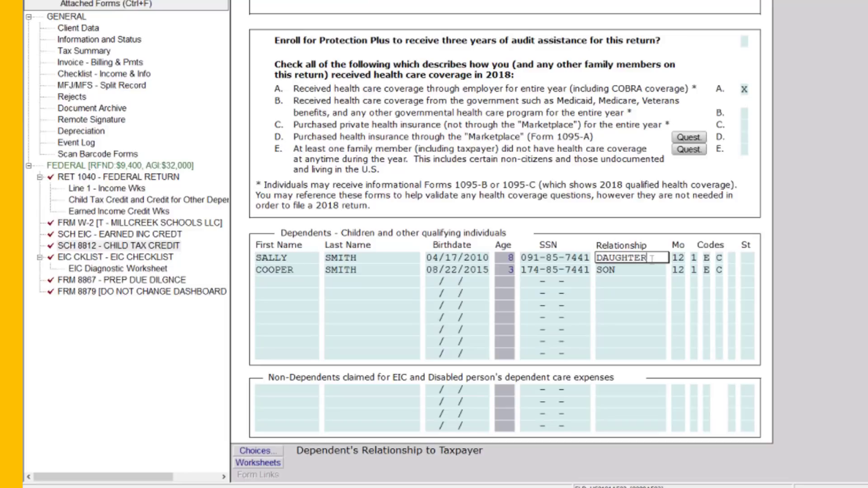
pyautogui.press('BackSpace')
pyautogui.press('BackSpace')
pyautogui.press('BackSpace')
pyautogui.press('BackSpace')
pyautogui.press('BackSpace')
pyautogui.press('BackSpace')
pyautogui.press('BackSpace')
pyautogui.press('BackSpace')
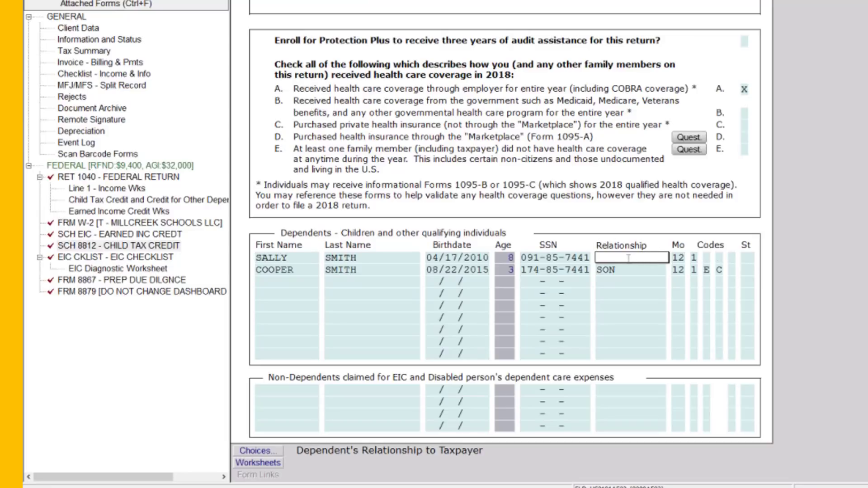
pyautogui.click(275, 451)
pyautogui.click(339, 426)
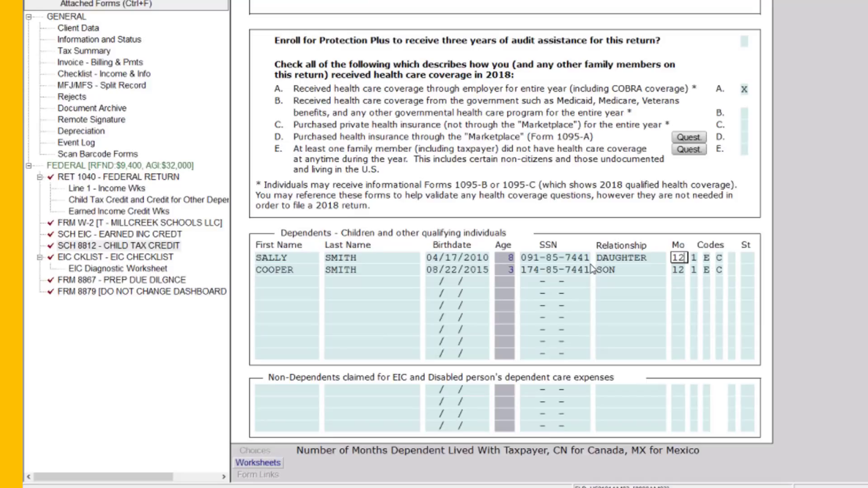
# Check the first dependent's months field and select claim status code 1, Dependent lived with Taxpayer
pyautogui.click(655, 295)
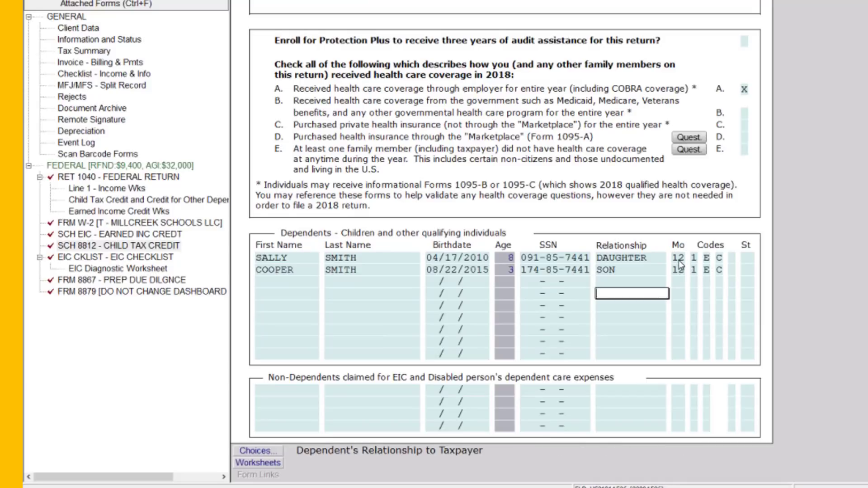
pyautogui.click(678, 258)
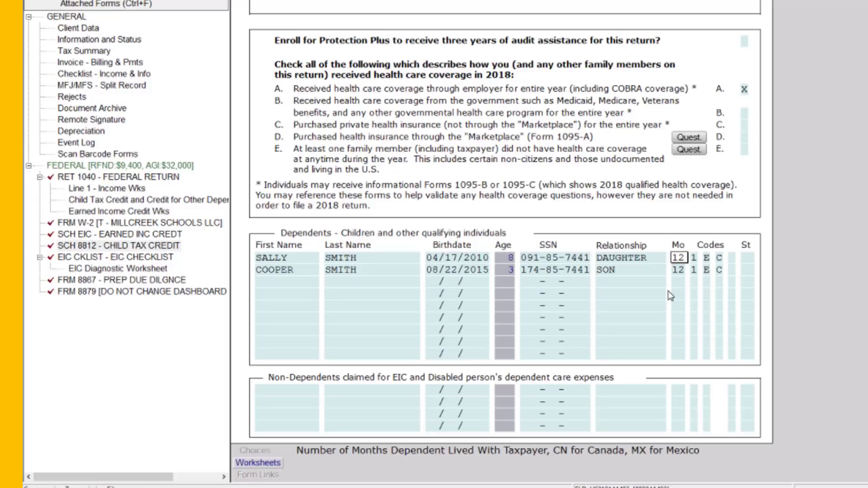
pyautogui.click(695, 258)
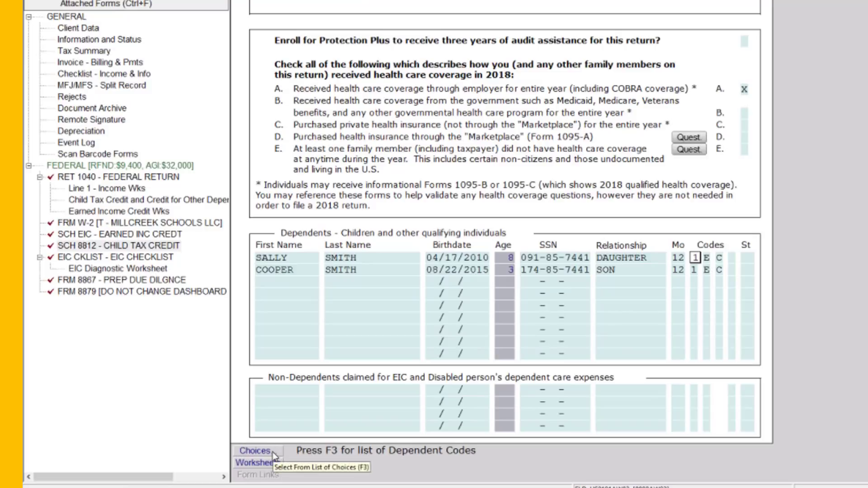
pyautogui.click(255, 451)
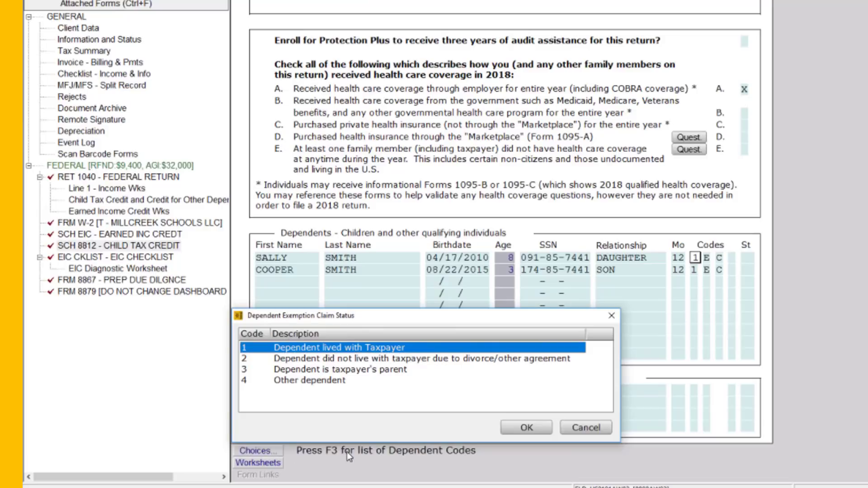
pyautogui.click(527, 428)
pyautogui.click(526, 428)
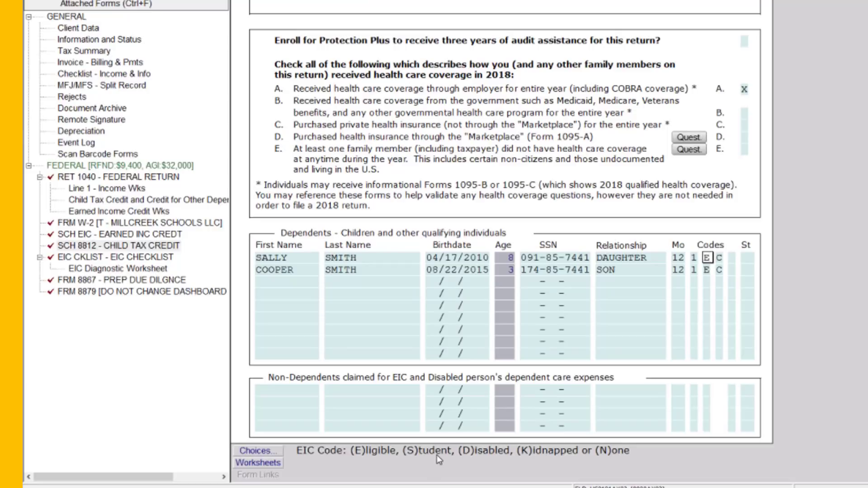
# Check the first dependent's child tax credit, Form 2441 dependent care and state use fields, trying and removing an X for dependent care
pyautogui.click(719, 258)
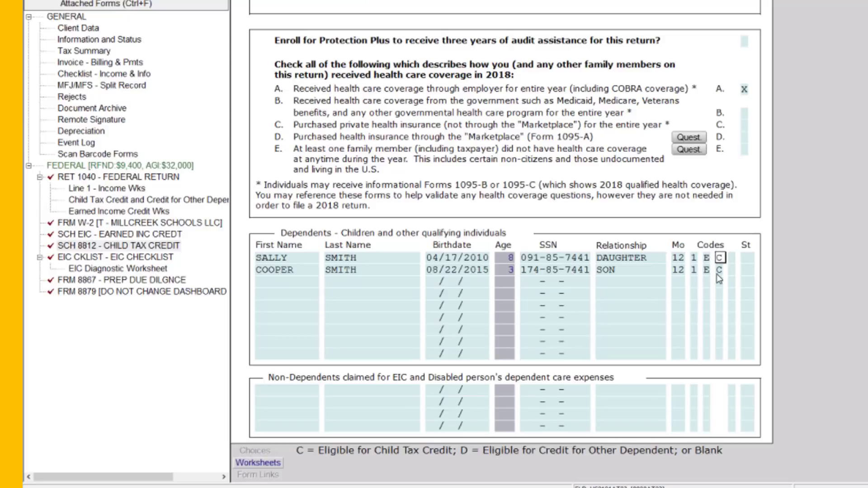
pyautogui.press('Tab')
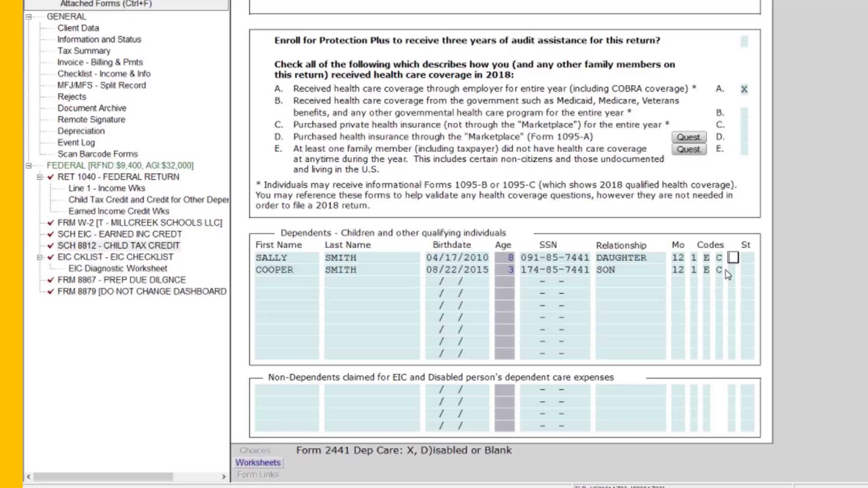
pyautogui.write('X')
pyautogui.press('BackSpace')
pyautogui.click(746, 258)
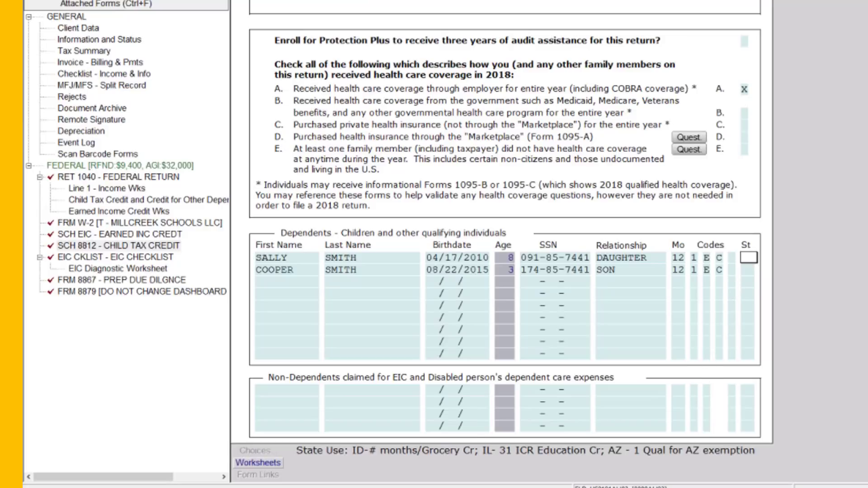
# Review the completed Client Data form from the dependents section through the taxpayer, spouse, address, bank and health coverage sections
pyautogui.moveTo(430, 487)
pyautogui.click(530, 222)
pyautogui.scroll(3, 531, 221)
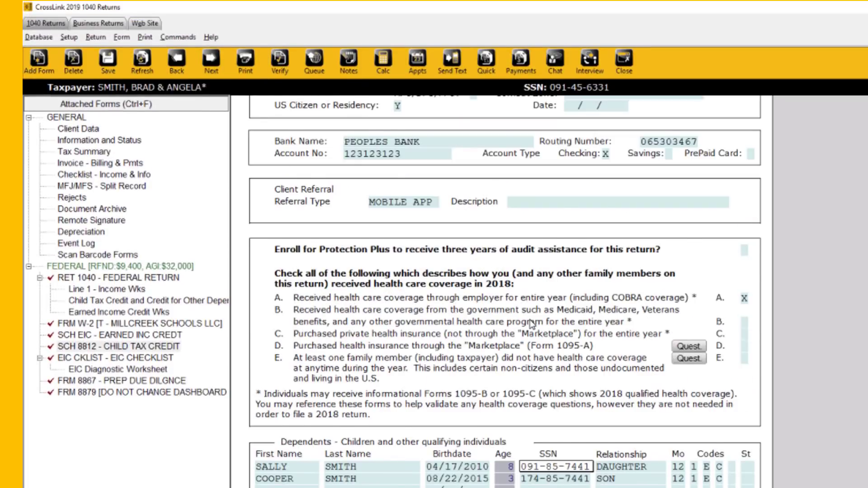
pyautogui.scroll(10, 531, 324)
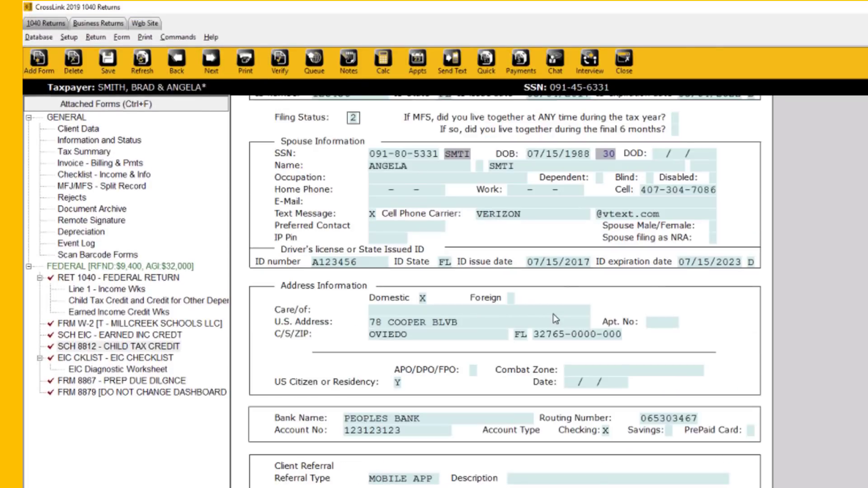
pyautogui.scroll(1, 555, 319)
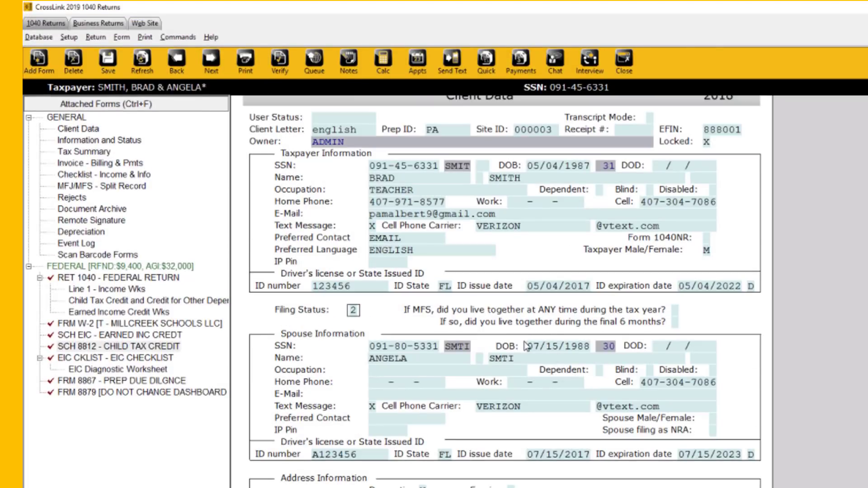
pyautogui.scroll(-6, 524, 352)
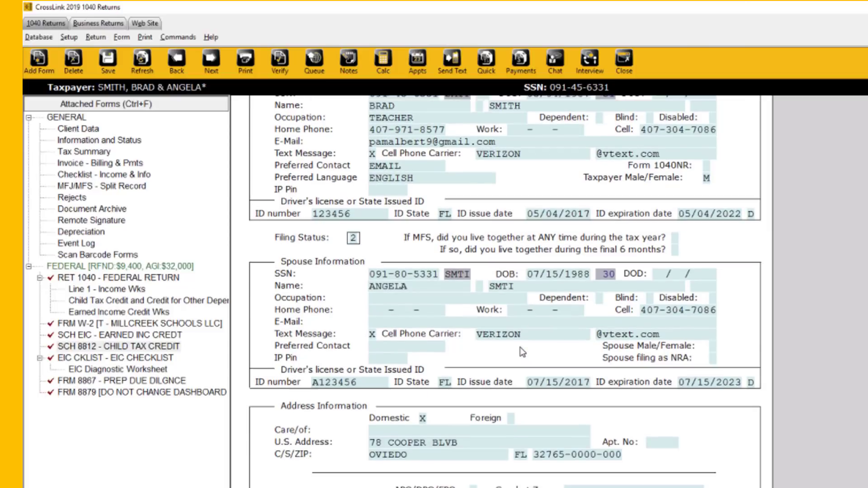
pyautogui.scroll(-3, 514, 339)
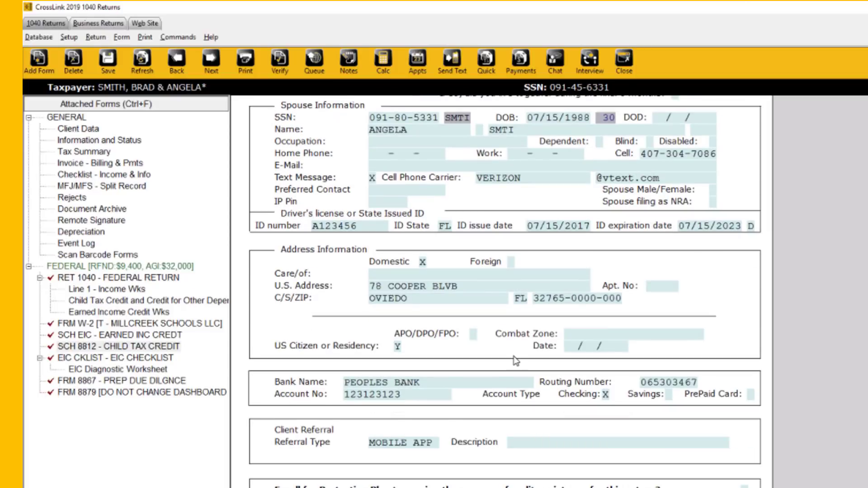
pyautogui.scroll(-8, 514, 370)
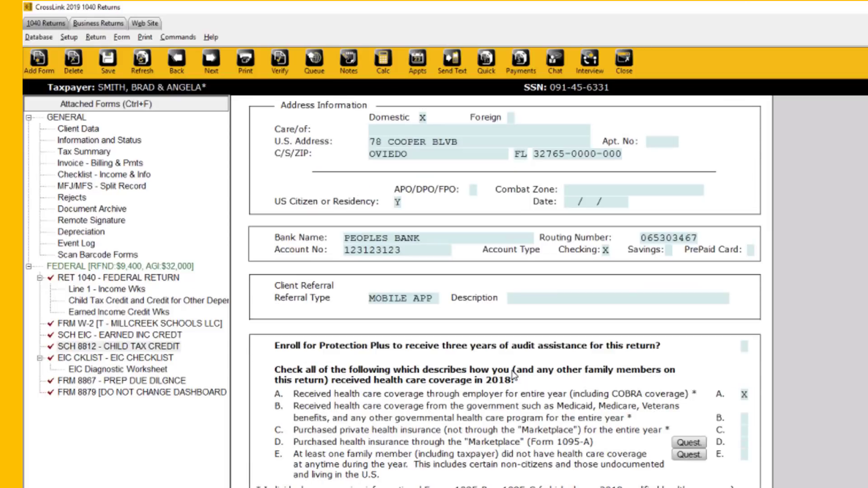
pyautogui.scroll(-3, 513, 373)
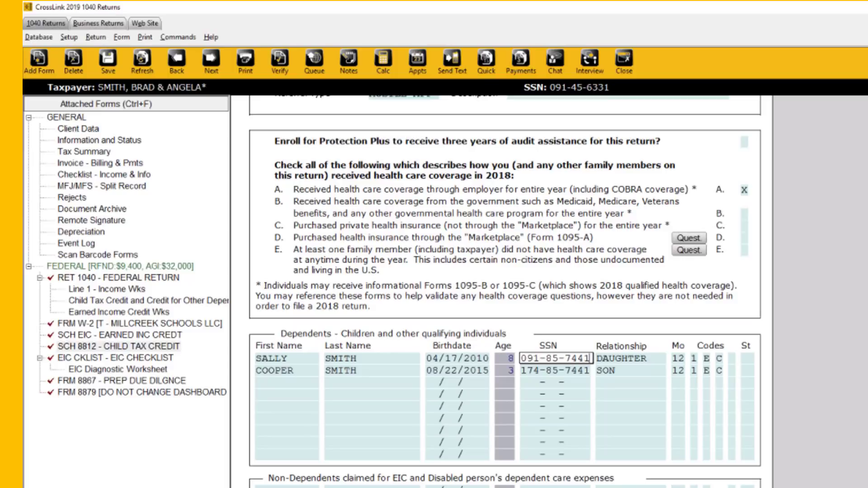
pyautogui.scroll(10, 544, 353)
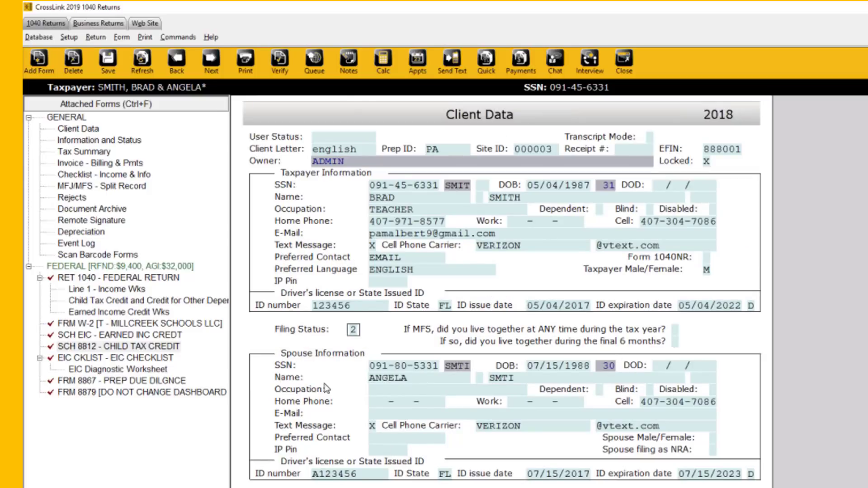
# Open the list of all forms and schedules that can be added and browse the federal forms from beginning to end
pyautogui.click(42, 67)
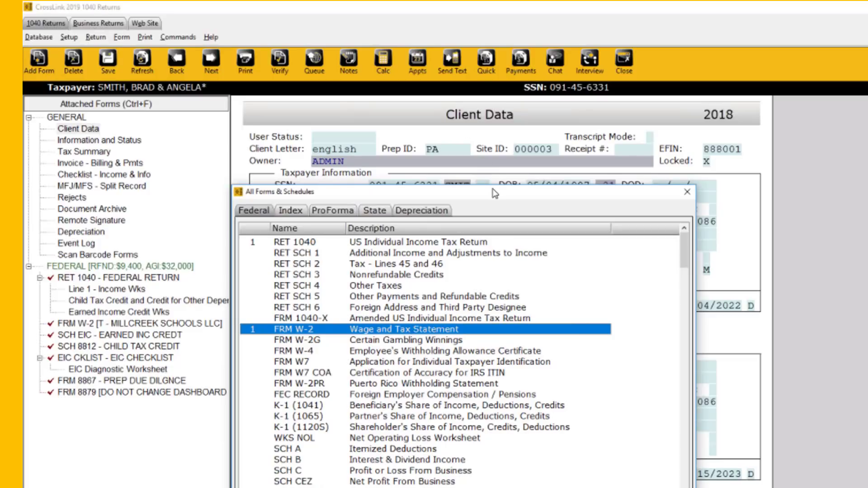
pyautogui.moveTo(503, 187); pyautogui.dragTo(549, 76)
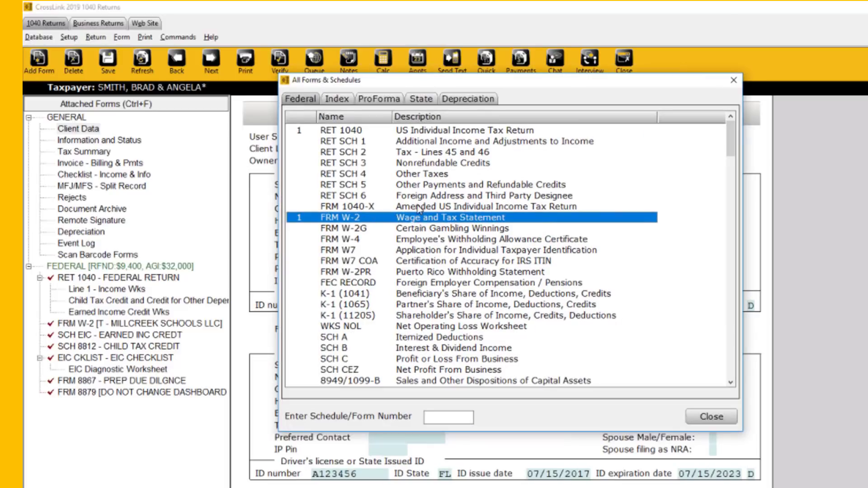
pyautogui.scroll(-5, 421, 226)
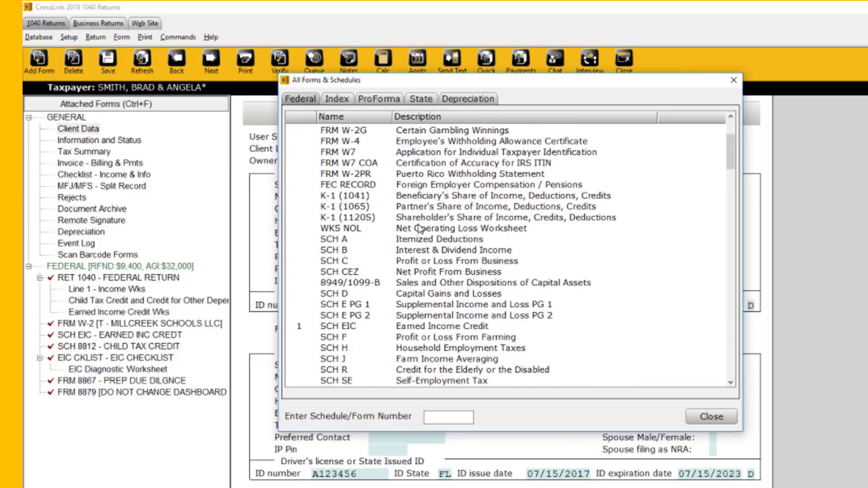
pyautogui.scroll(-7, 420, 227)
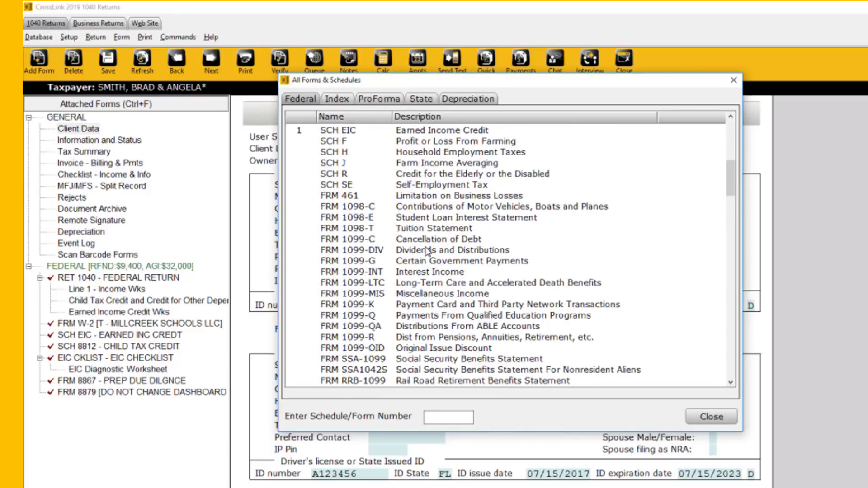
pyautogui.scroll(-9, 428, 251)
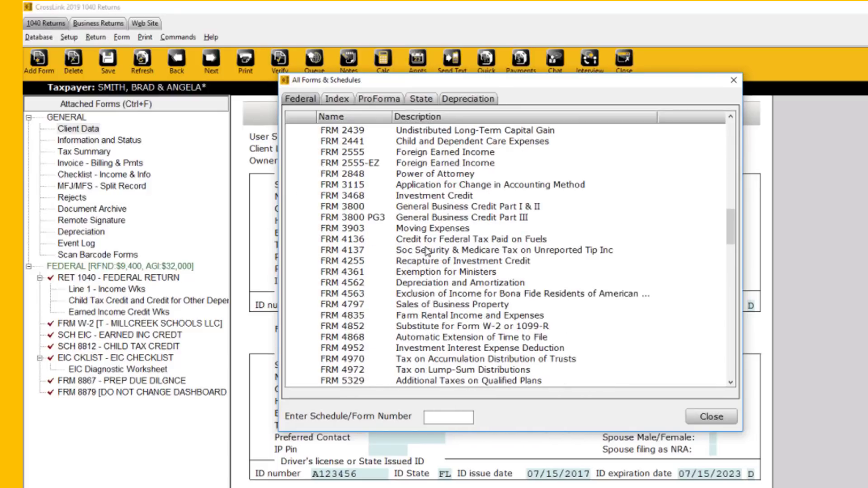
pyautogui.scroll(-11, 430, 250)
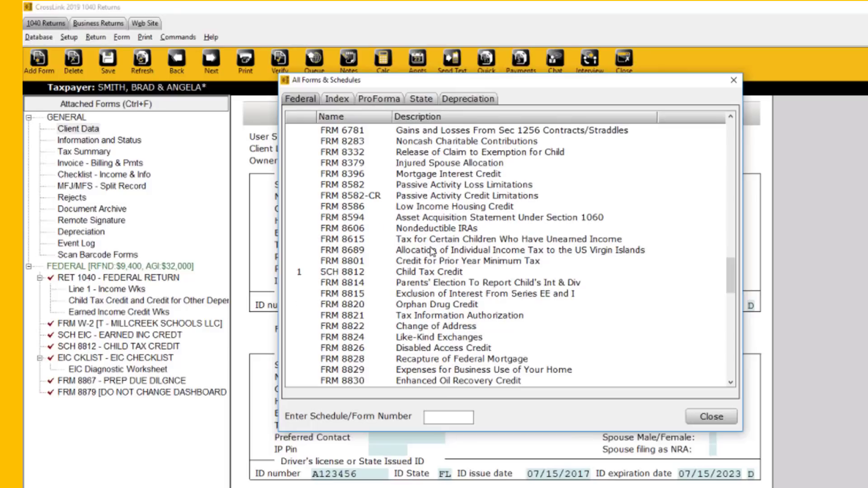
pyautogui.scroll(-18, 433, 250)
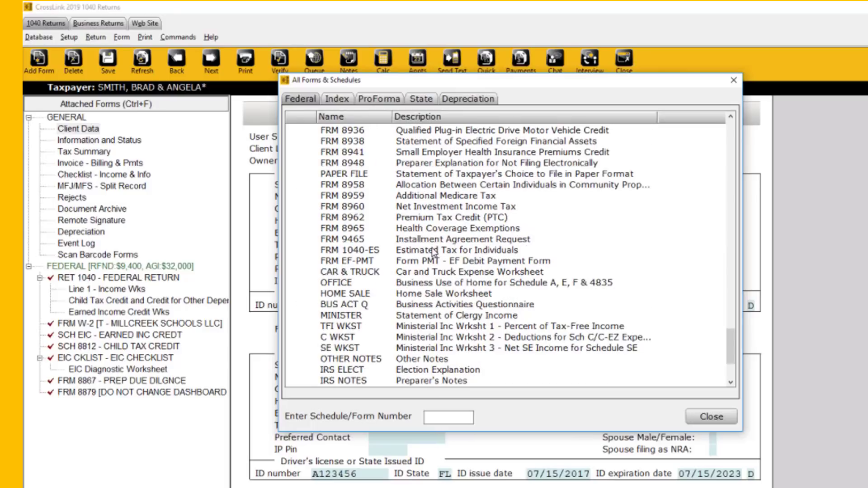
pyautogui.moveTo(728, 361); pyautogui.dragTo(729, 125)
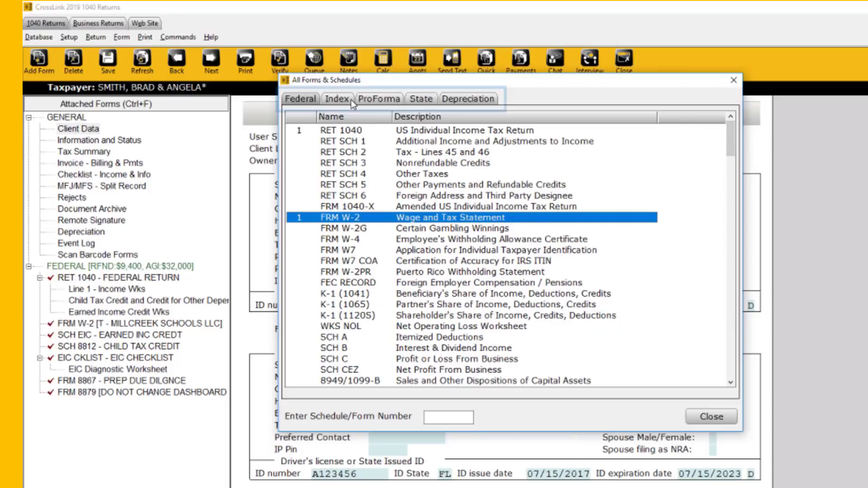
# Try looking up form number 12 in the federal forms list and clear the entry
pyautogui.click(441, 420)
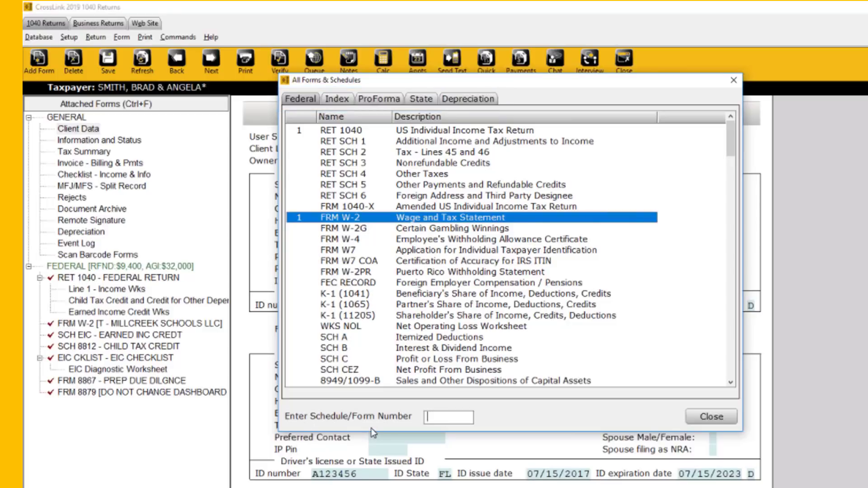
pyautogui.write('12')
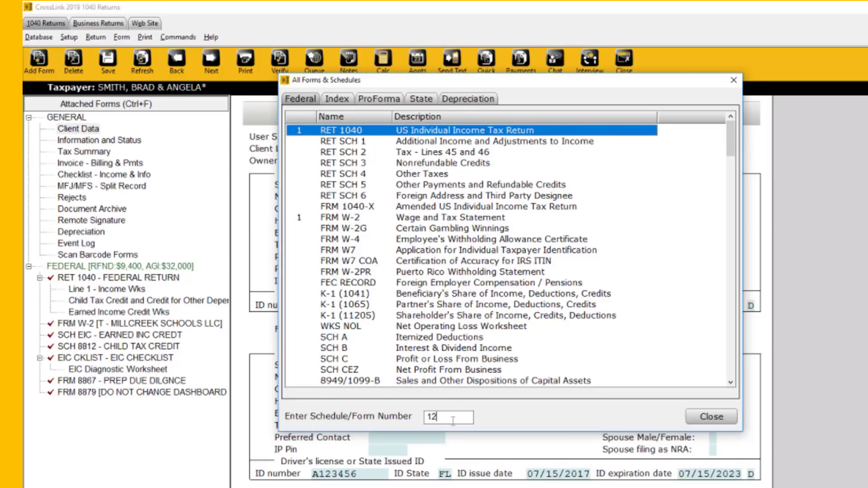
pyautogui.press('BackSpace')
pyautogui.press('BackSpace')
# Add Schedule A to the return from the topic index through its 1098 - Mortgage Interest Statement entry
pyautogui.click(343, 102)
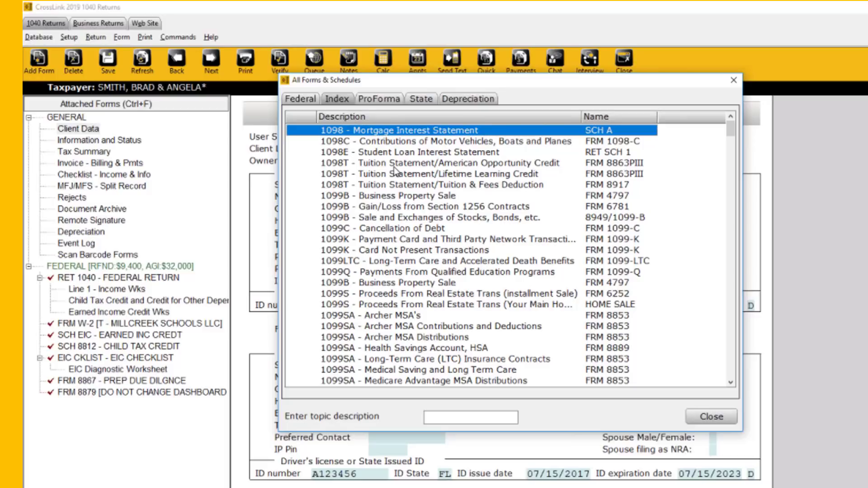
pyautogui.write('child')
pyautogui.press('Return')
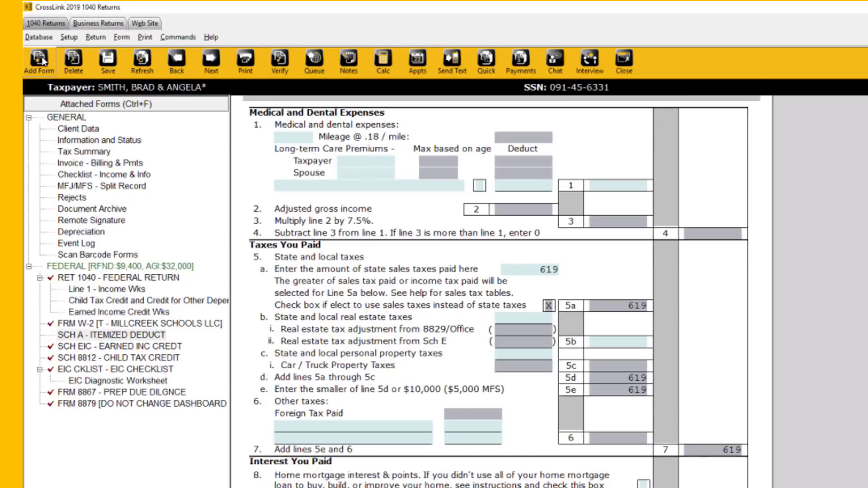
# Check the available states for state forms, return to the federal forms, and close the forms list without adding anything
pyautogui.click(44, 65)
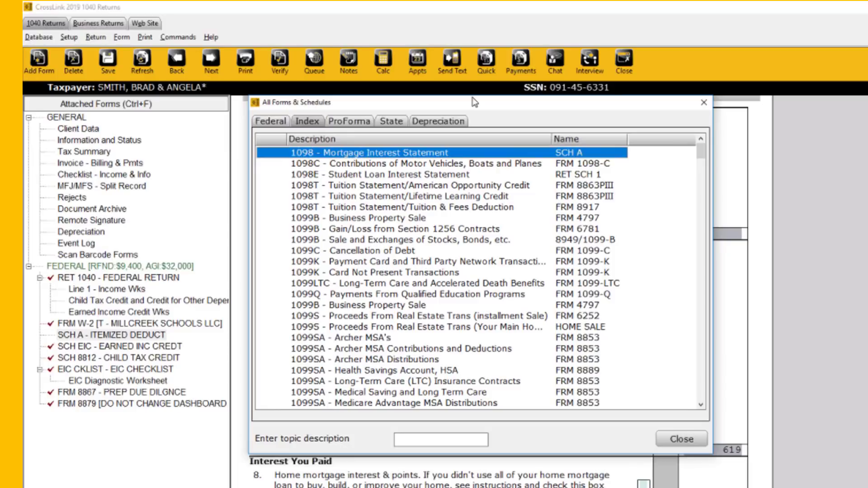
pyautogui.click(391, 122)
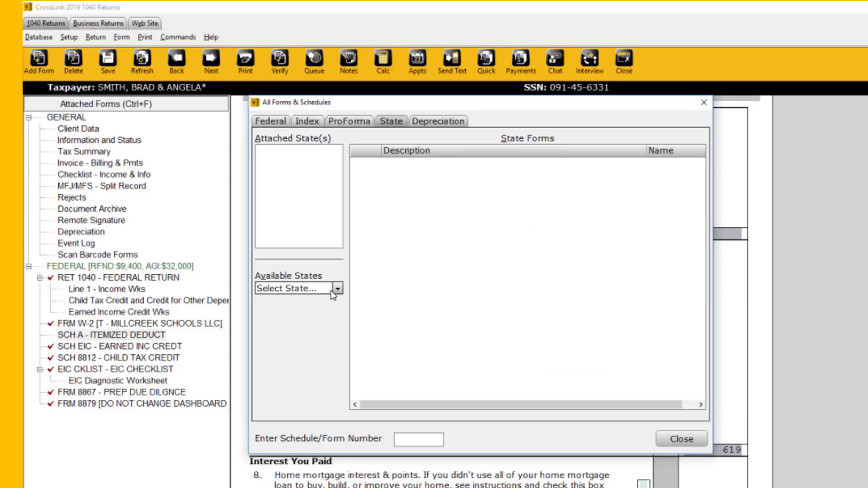
pyautogui.click(338, 288)
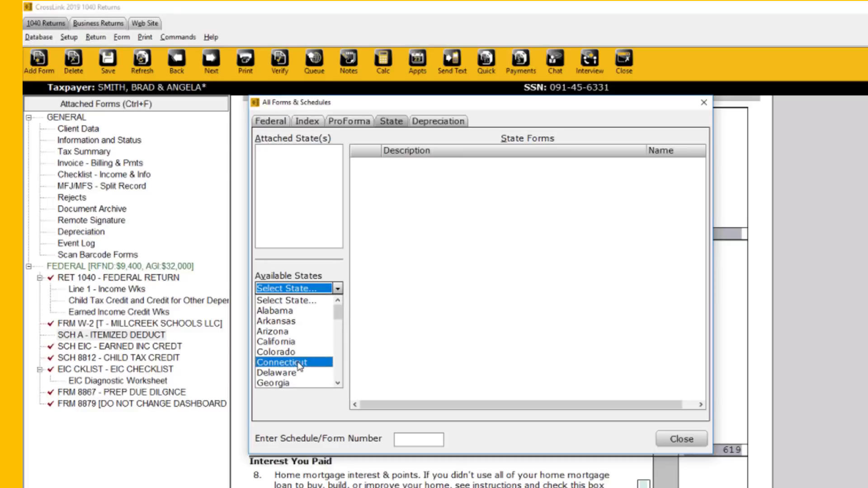
pyautogui.scroll(-3, 300, 372)
pyautogui.scroll(4, 300, 371)
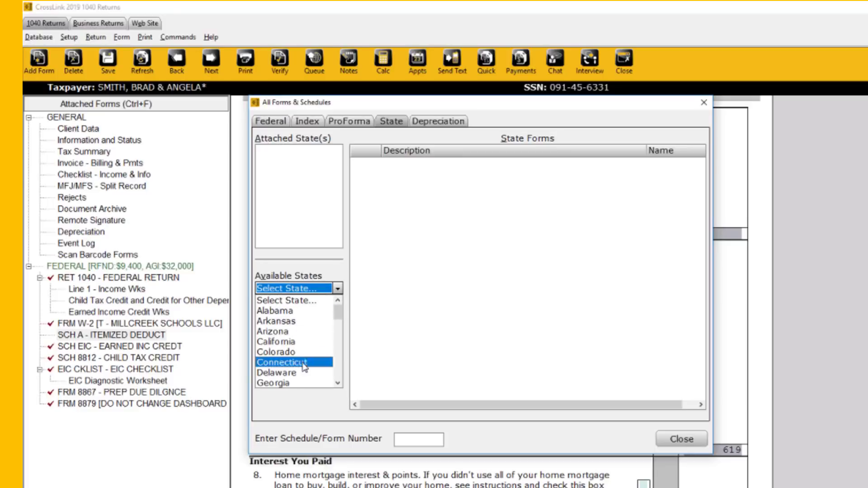
pyautogui.click(342, 291)
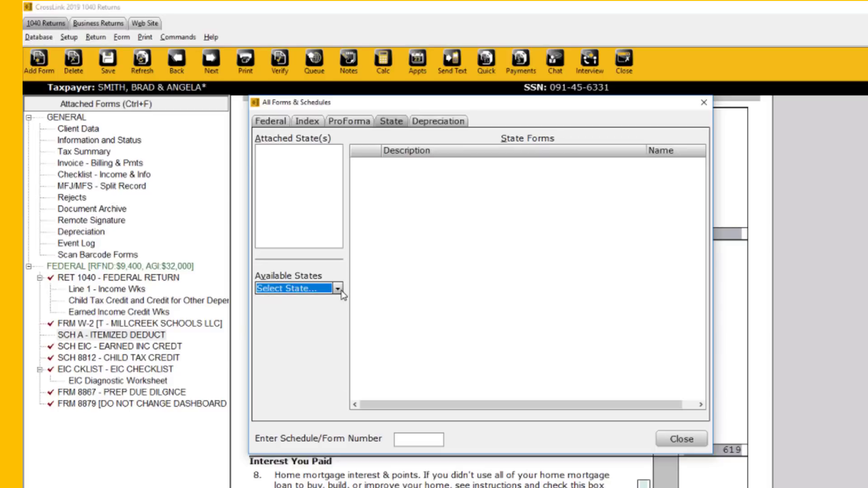
pyautogui.click(270, 121)
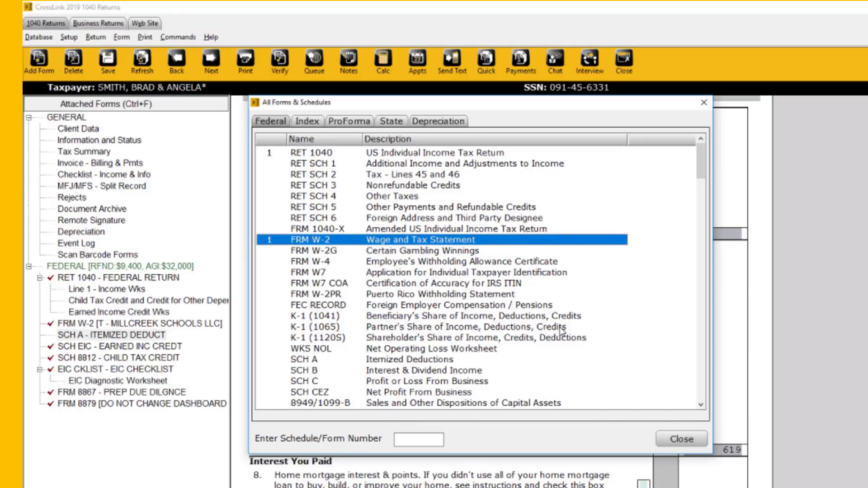
pyautogui.click(697, 442)
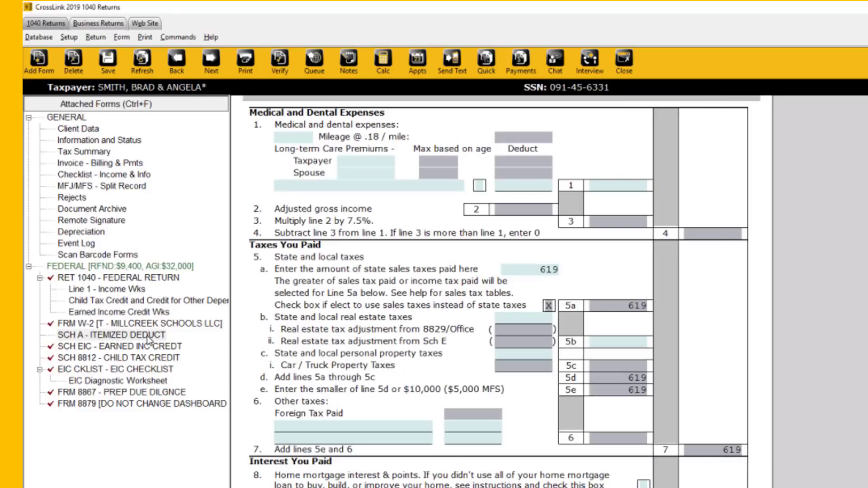
# Remove the Schedule A itemized deductions form from the return's attached forms
pyautogui.rightClick(162, 335)
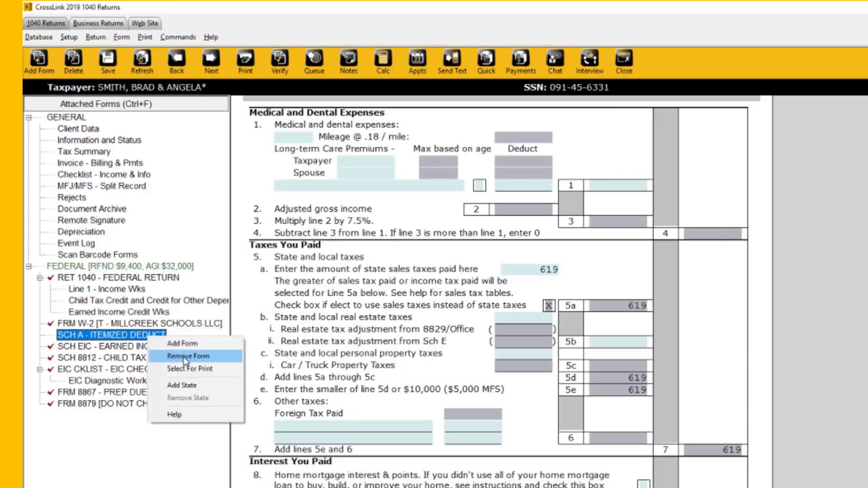
pyautogui.click(184, 356)
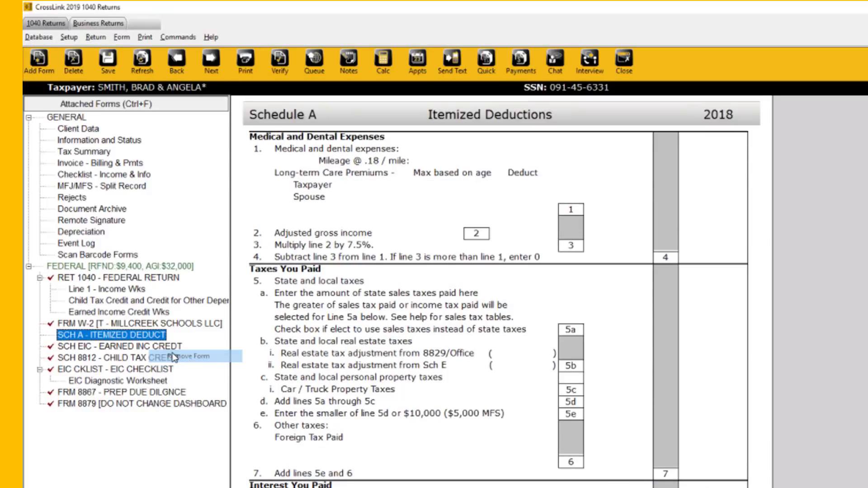
pyautogui.press('Return')
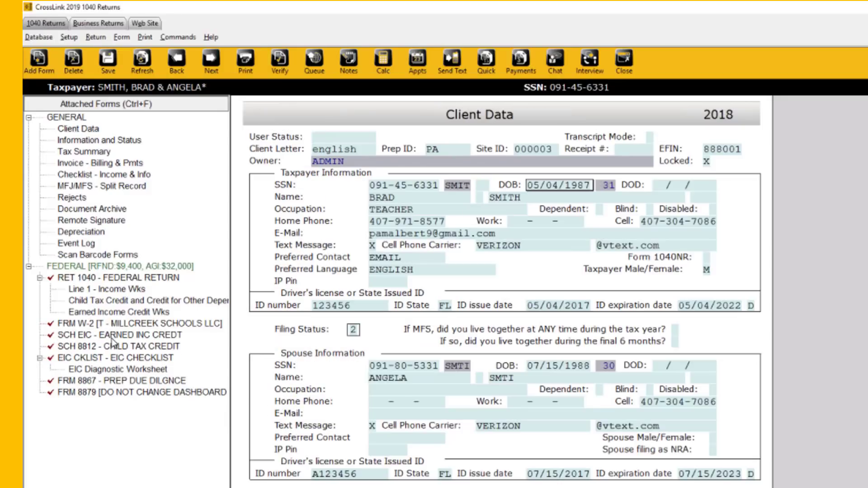
# Open the attached Form W-2 and examine its employer name, federal tax withheld and state and local wage fields
pyautogui.click(104, 325)
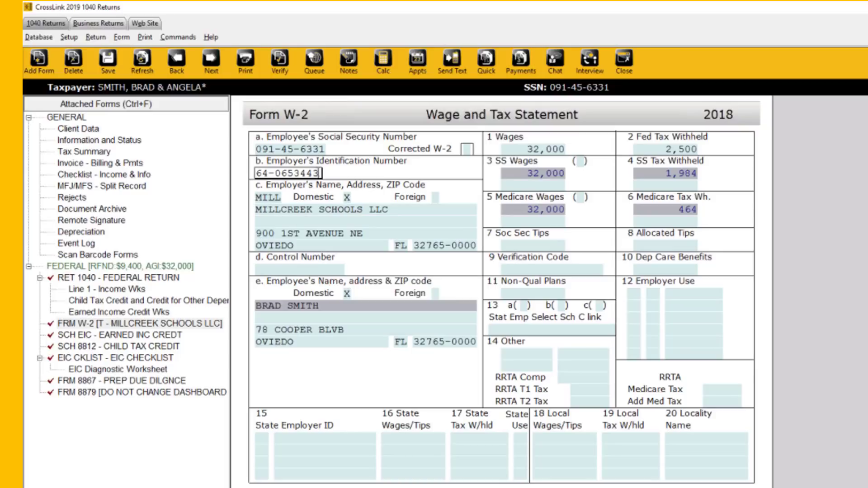
pyautogui.click(318, 210)
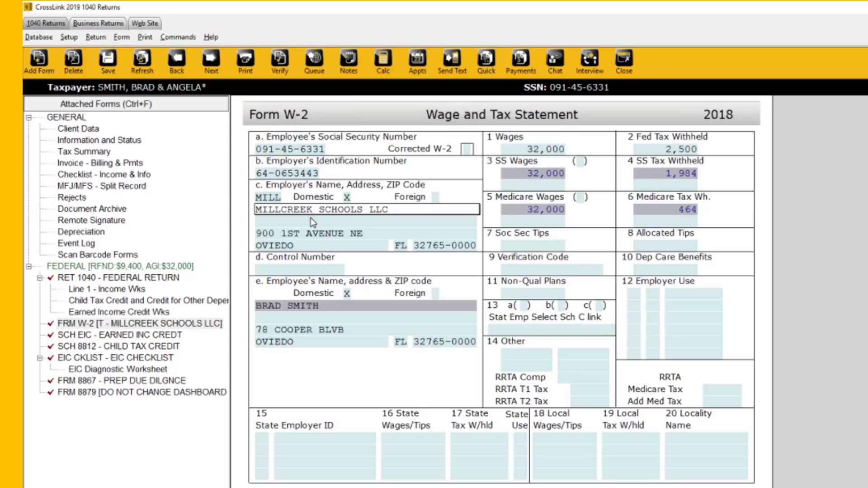
pyautogui.click(671, 150)
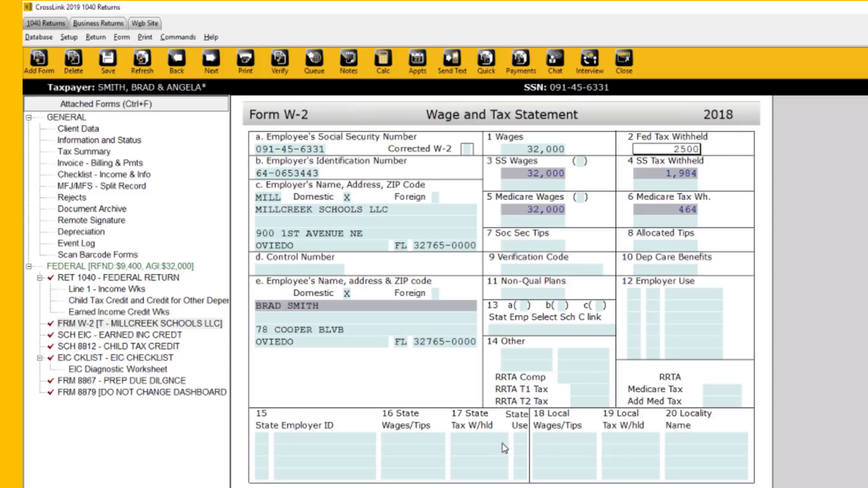
pyautogui.scroll(-1, 505, 452)
pyautogui.scroll(-1, 507, 451)
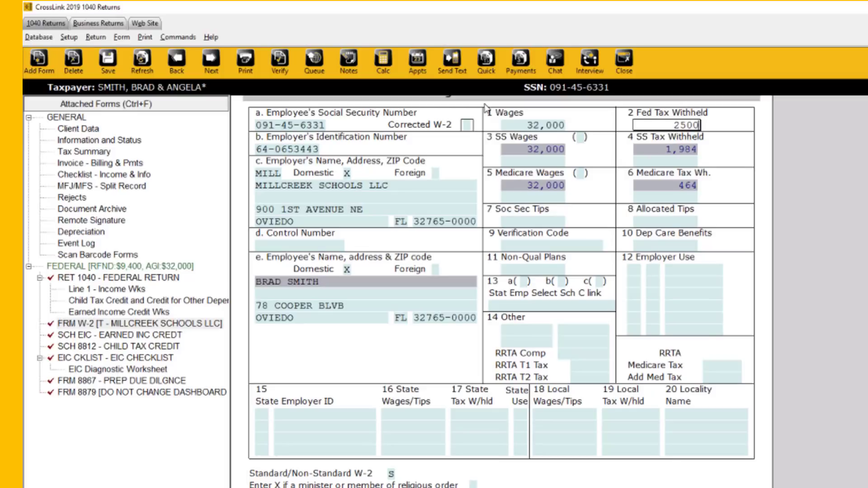
# Refresh the return to check its federal refund and AGI summary, and briefly reopen the list of forms that can be added
pyautogui.click(143, 70)
pyautogui.click(106, 270)
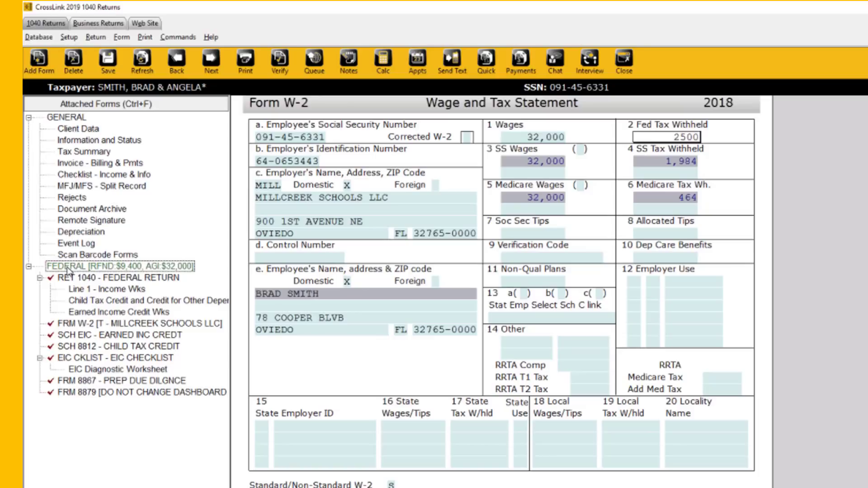
pyautogui.click(41, 71)
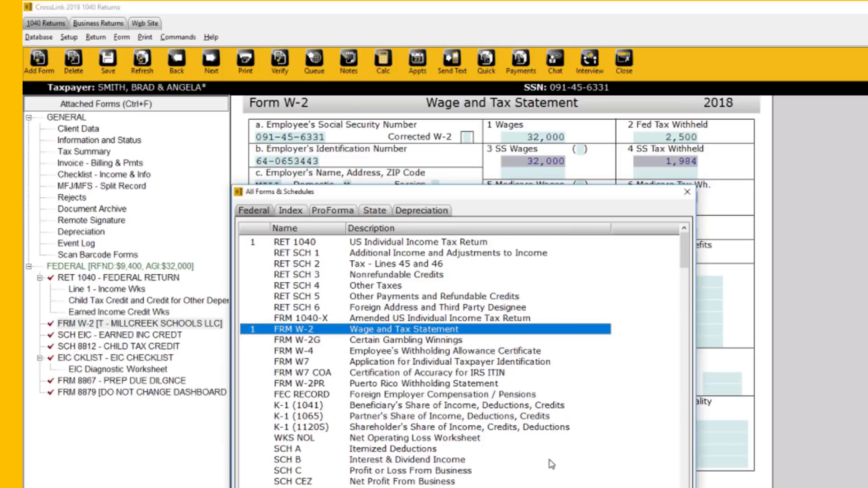
pyautogui.click(684, 194)
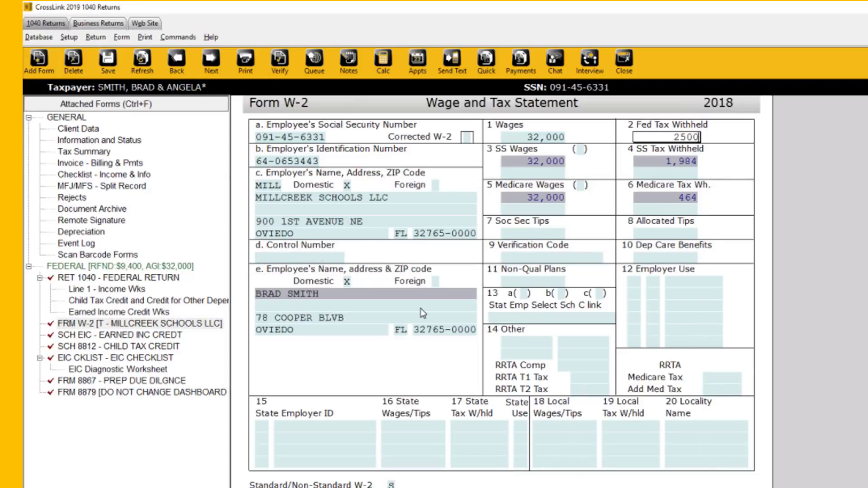
# Go through the income worksheet, Schedule EIC, Schedule 8812, EIC checklist and Form 8867 entries, and open Form 8879 to view its refund type
pyautogui.click(84, 291)
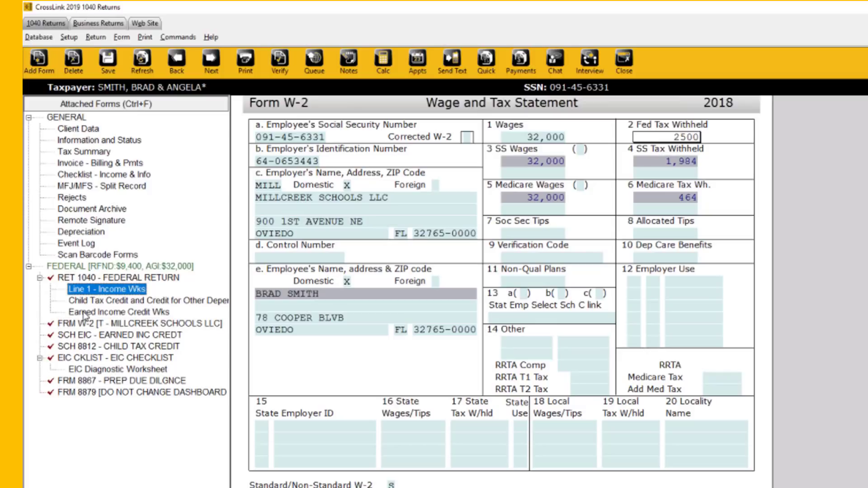
pyautogui.click(87, 338)
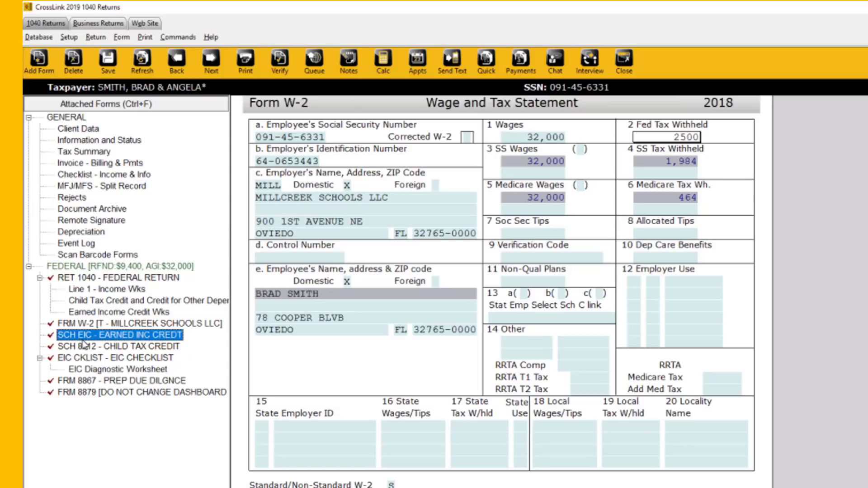
pyautogui.click(106, 349)
pyautogui.click(99, 360)
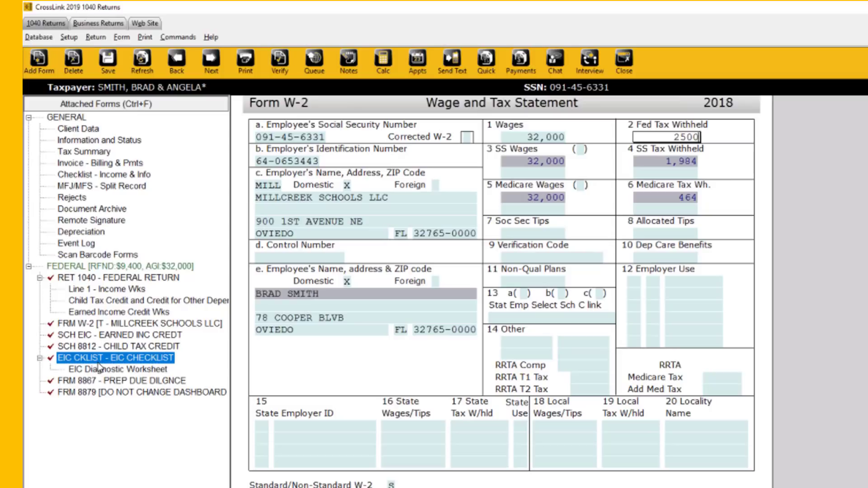
pyautogui.click(105, 382)
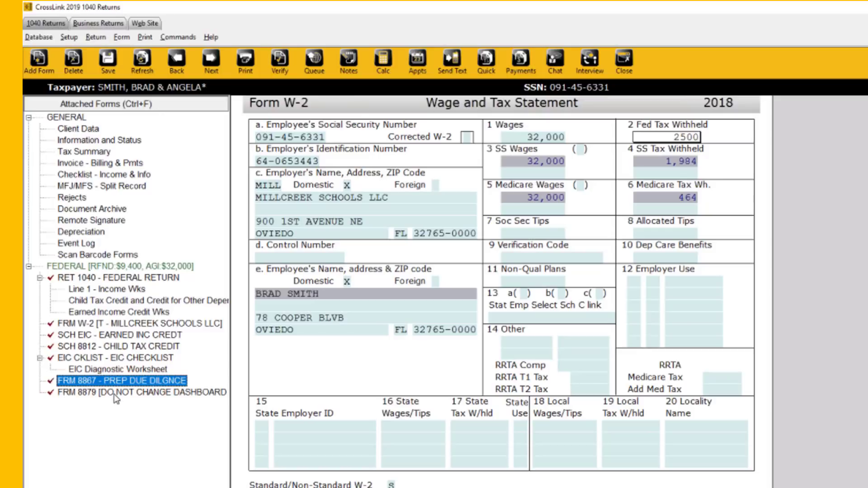
pyautogui.click(116, 393)
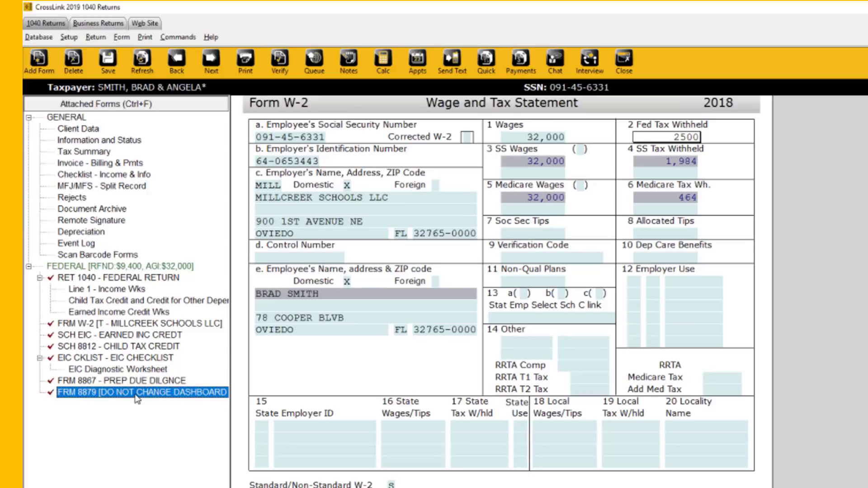
pyautogui.doubleClick(135, 395)
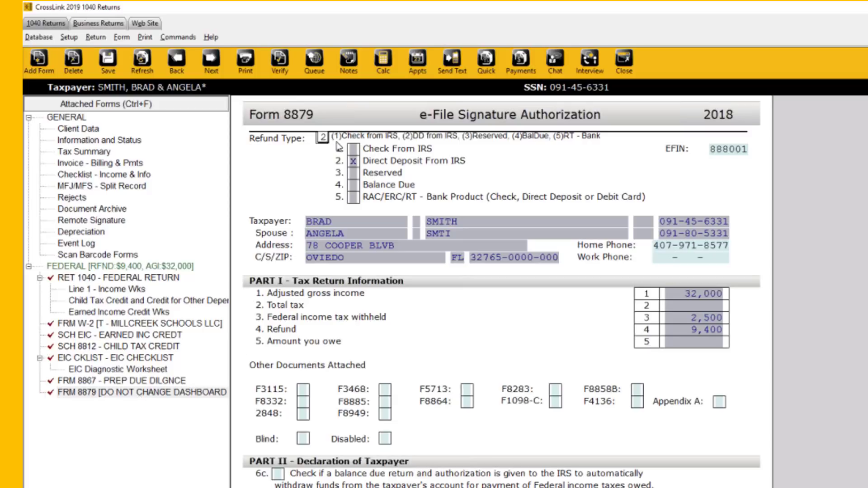
# Confirm refund type 2 on Form 8879 and review its tax return information, taxpayer and preparer declarations, and direct deposit account section
pyautogui.press('Return')
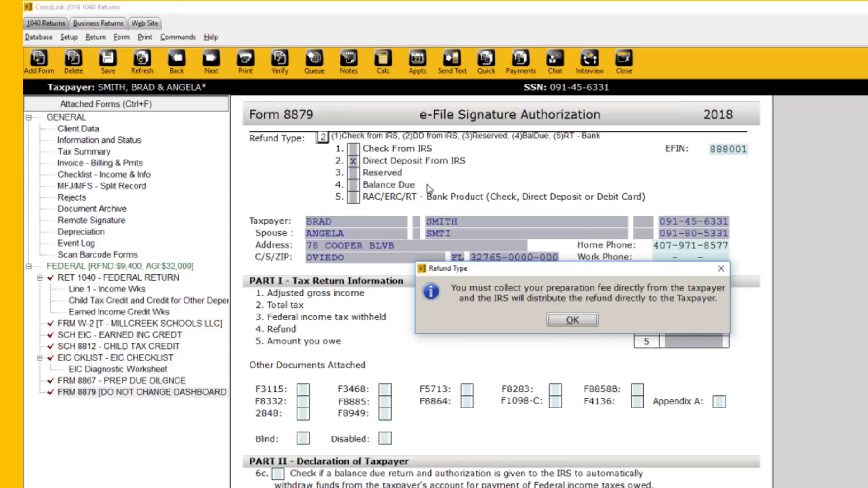
pyautogui.click(572, 321)
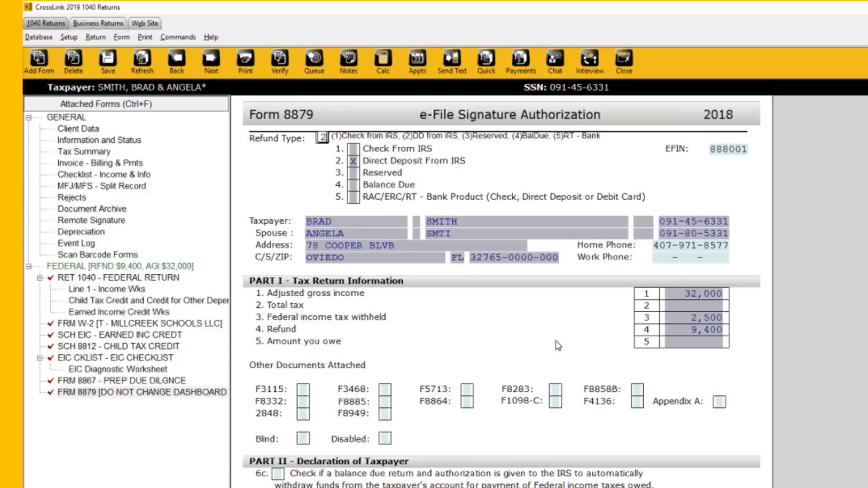
pyautogui.scroll(-1, 557, 346)
pyautogui.scroll(-10, 558, 346)
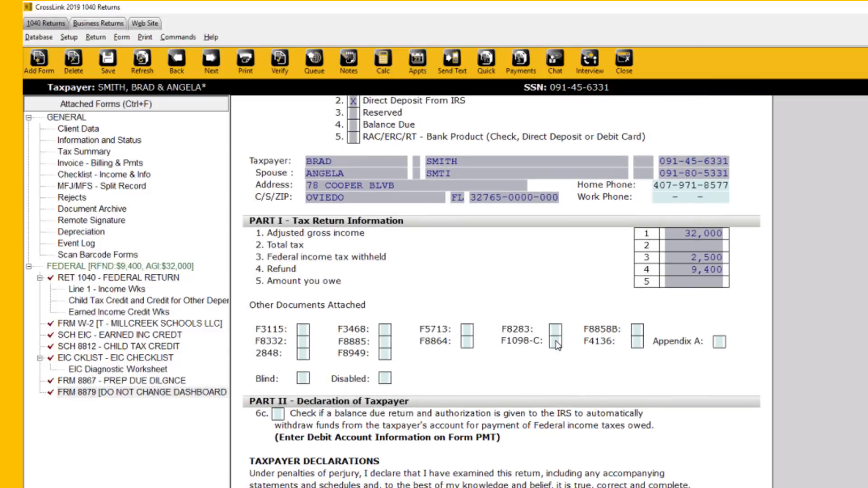
pyautogui.scroll(-15, 557, 346)
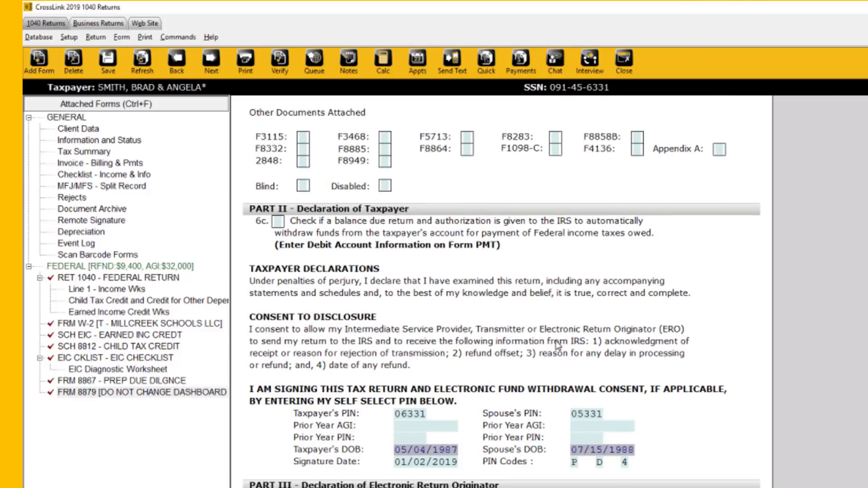
pyautogui.scroll(-7, 557, 346)
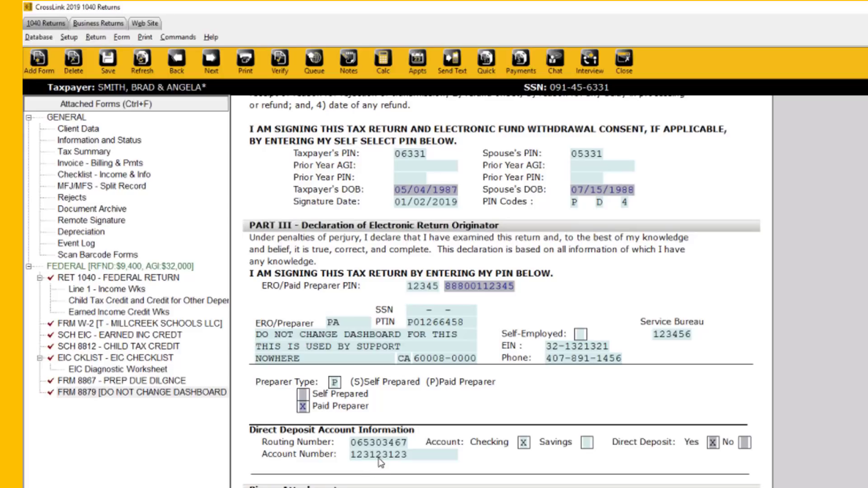
pyautogui.scroll(9, 394, 459)
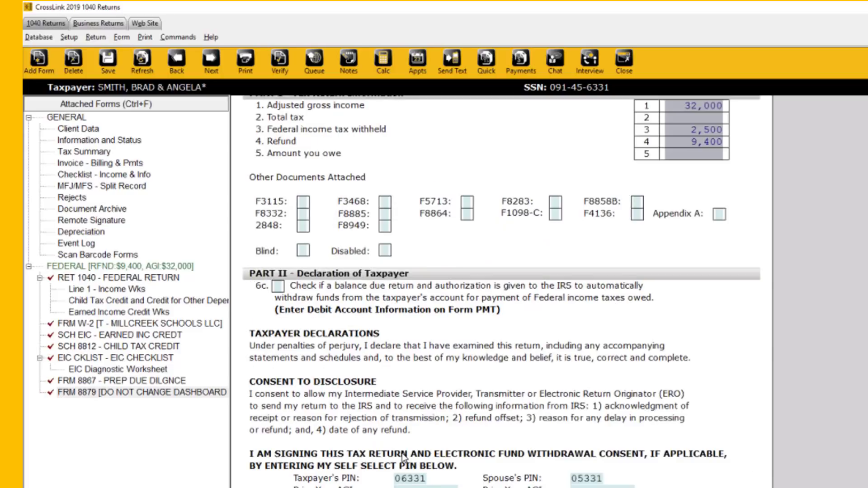
pyautogui.scroll(4, 404, 457)
pyautogui.scroll(2, 404, 451)
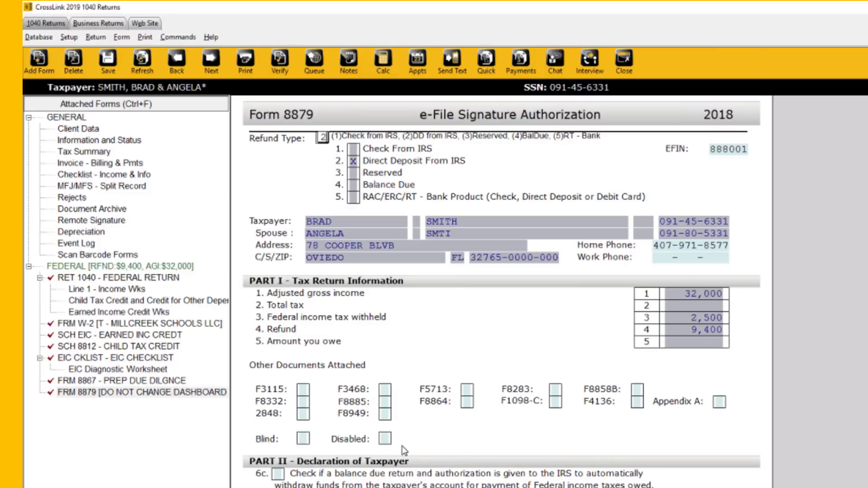
# Open the billing and payments invoice and examine its itemized form charges, non-financial sub-total, discounts, and financial product fees
pyautogui.click(77, 165)
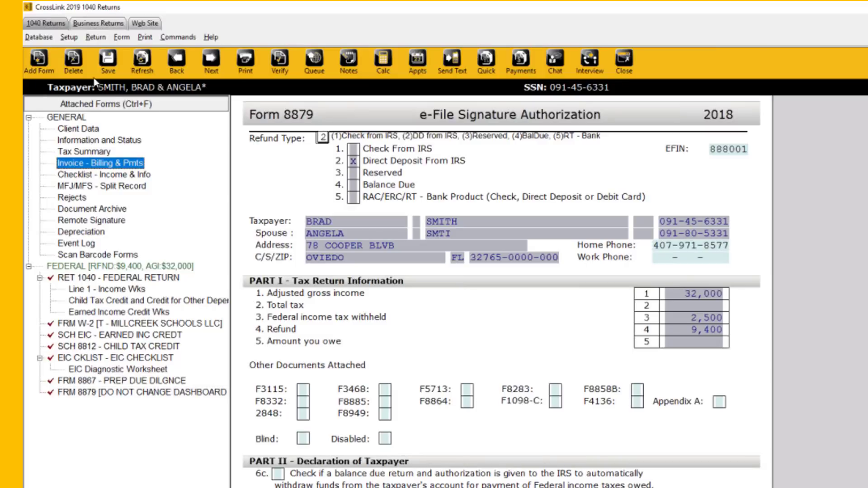
pyautogui.click(86, 164)
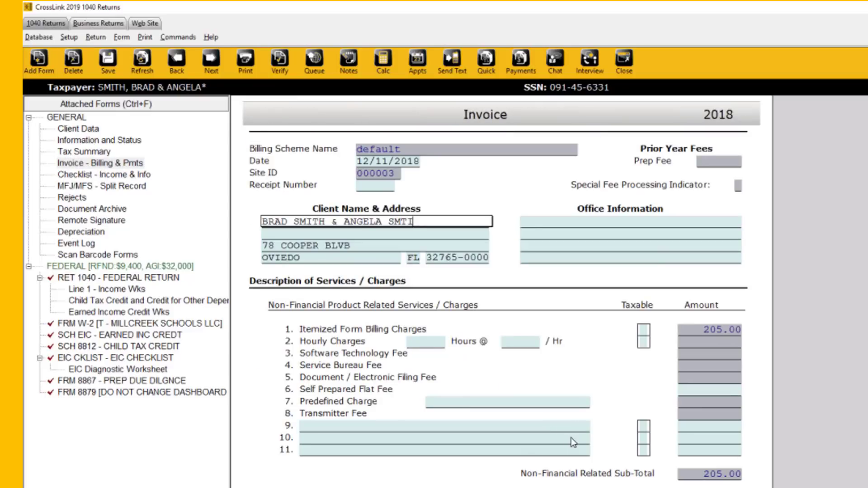
pyautogui.scroll(-3, 572, 435)
pyautogui.scroll(-12, 573, 435)
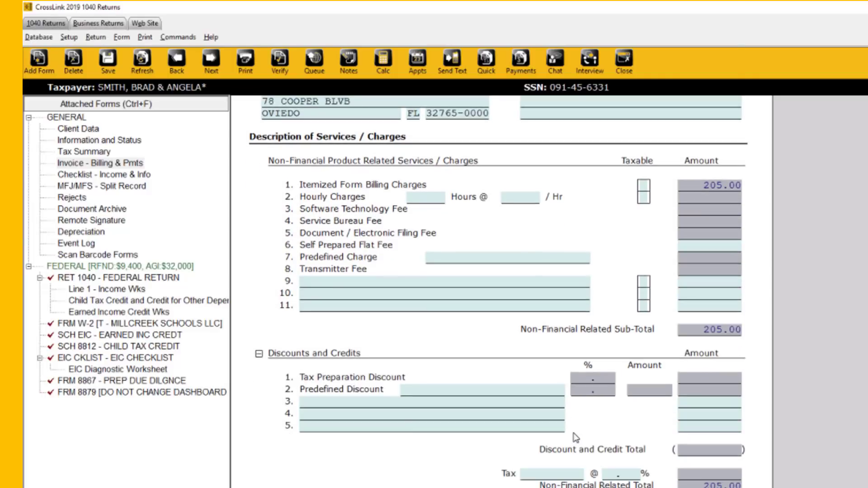
pyautogui.scroll(-4, 576, 438)
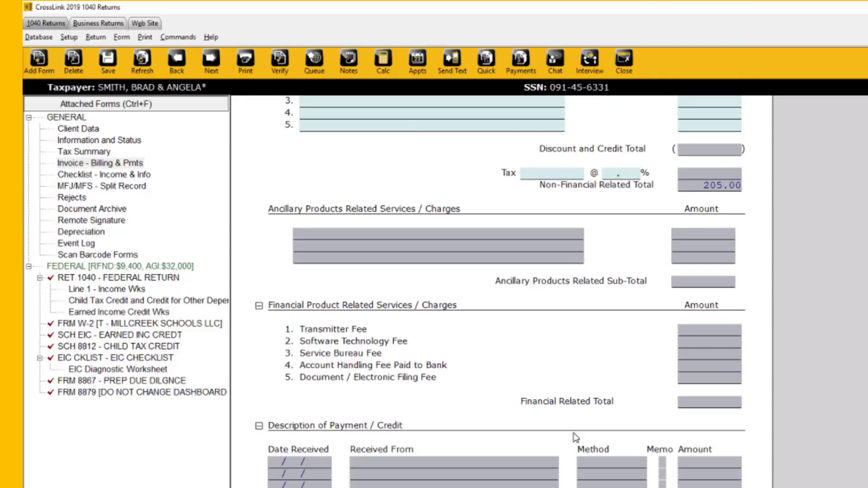
pyautogui.scroll(7, 575, 438)
pyautogui.click(703, 188)
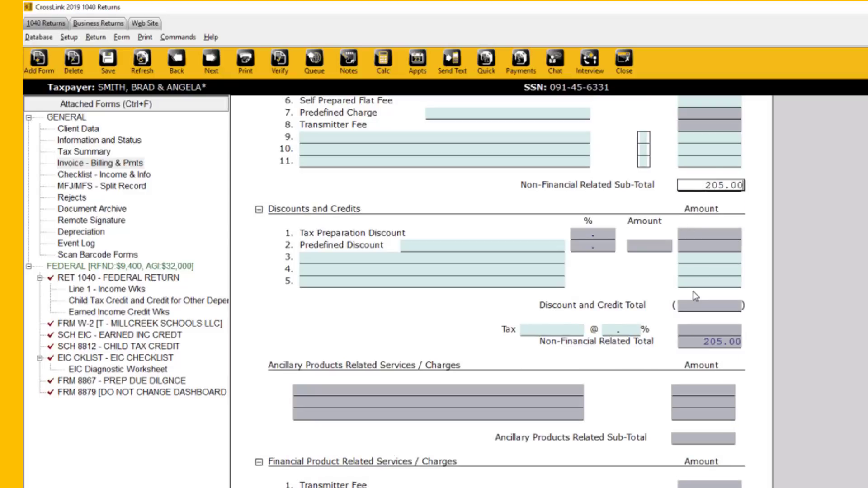
pyautogui.scroll(-2, 624, 417)
pyautogui.scroll(-2, 625, 421)
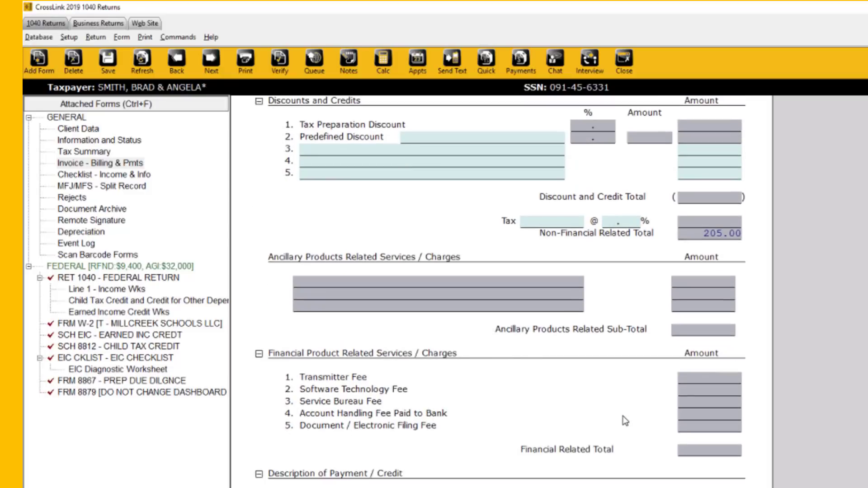
pyautogui.scroll(4, 625, 421)
pyautogui.scroll(5, 625, 421)
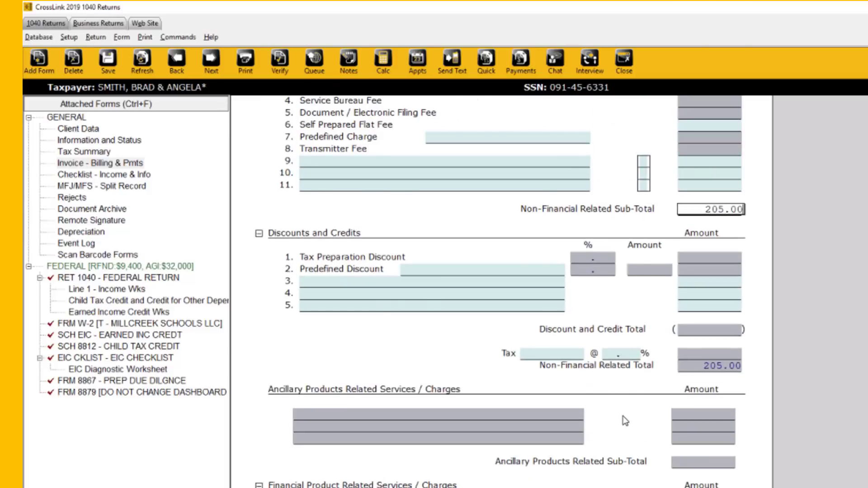
pyautogui.scroll(5, 625, 419)
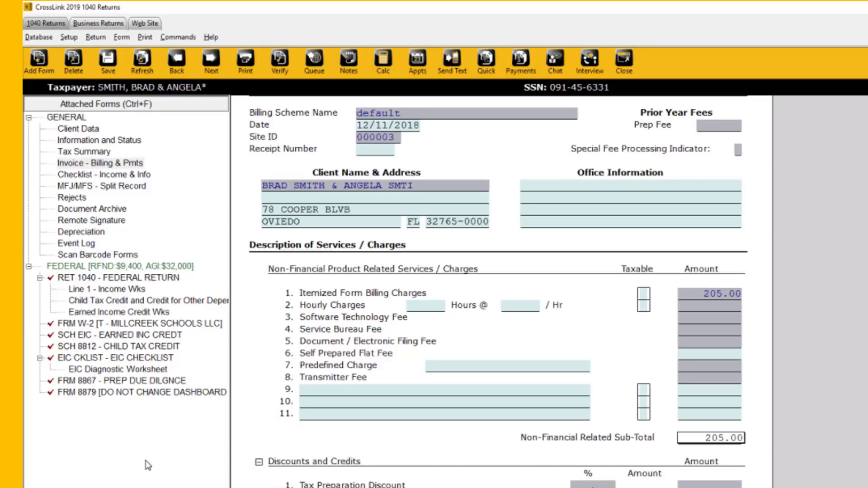
# View Schedule EIC, and open the EIC Checklist to examine Part I and the qualifying-child questions through line 10 for Child 1
pyautogui.click(90, 336)
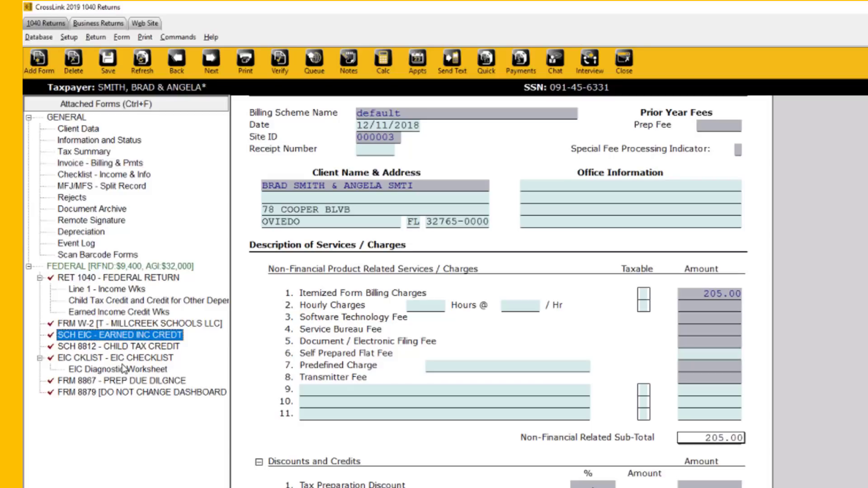
pyautogui.doubleClick(109, 337)
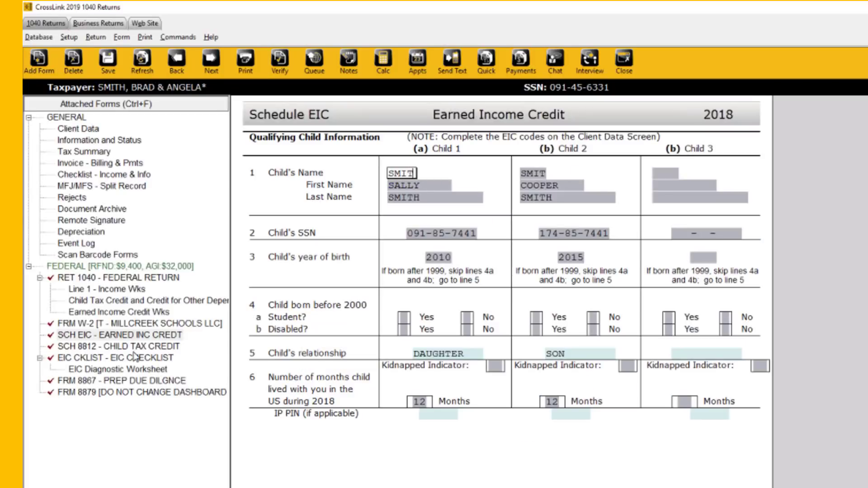
pyautogui.click(136, 358)
pyautogui.doubleClick(135, 357)
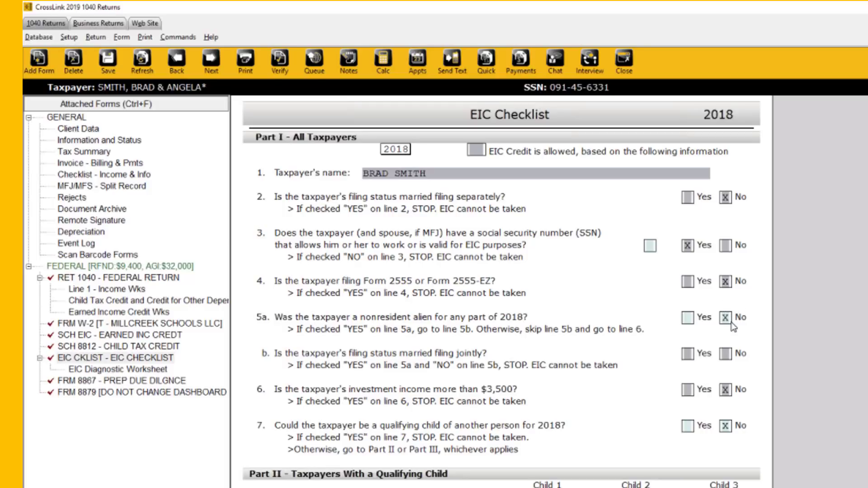
pyautogui.scroll(-2, 732, 326)
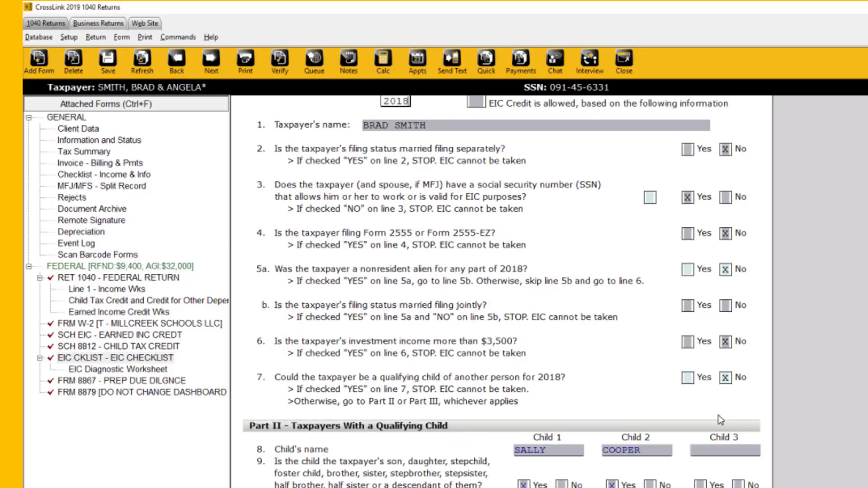
pyautogui.scroll(-6, 721, 419)
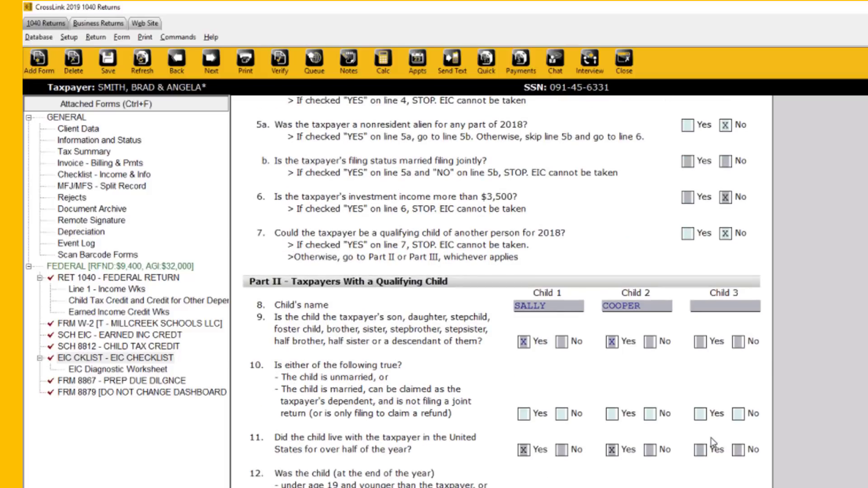
pyautogui.scroll(-5, 713, 442)
pyautogui.click(524, 305)
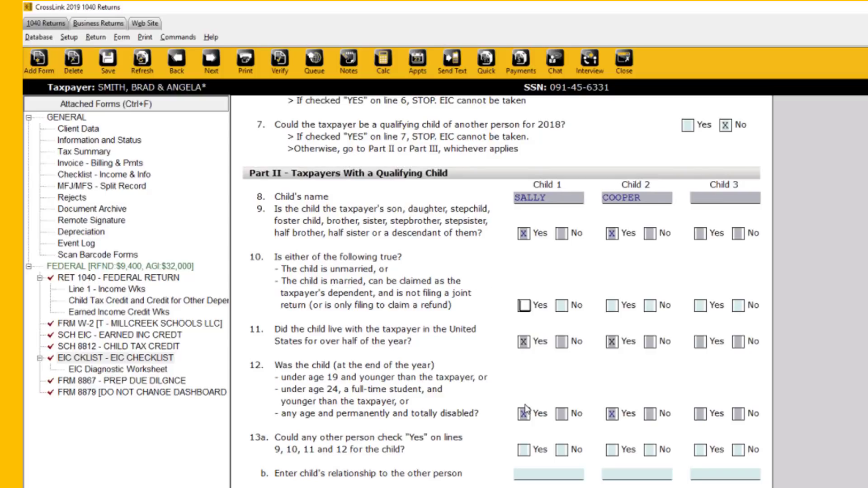
# Examine the remaining EIC Checklist questions through Part III, and check the EIC credit allowed box in Part I
pyautogui.scroll(-5, 525, 409)
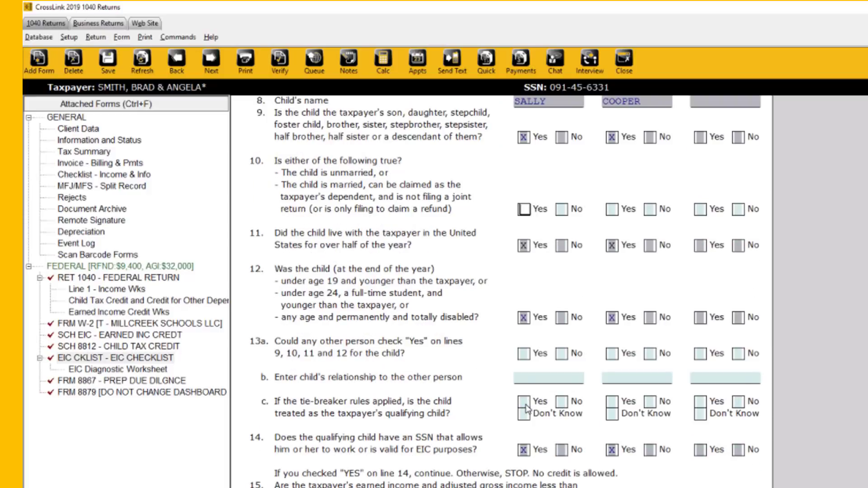
pyautogui.scroll(-6, 525, 409)
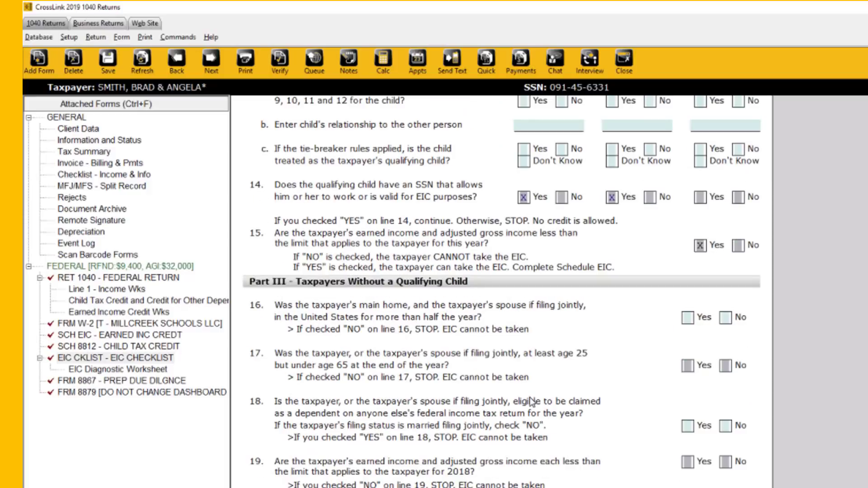
pyautogui.scroll(-1, 532, 402)
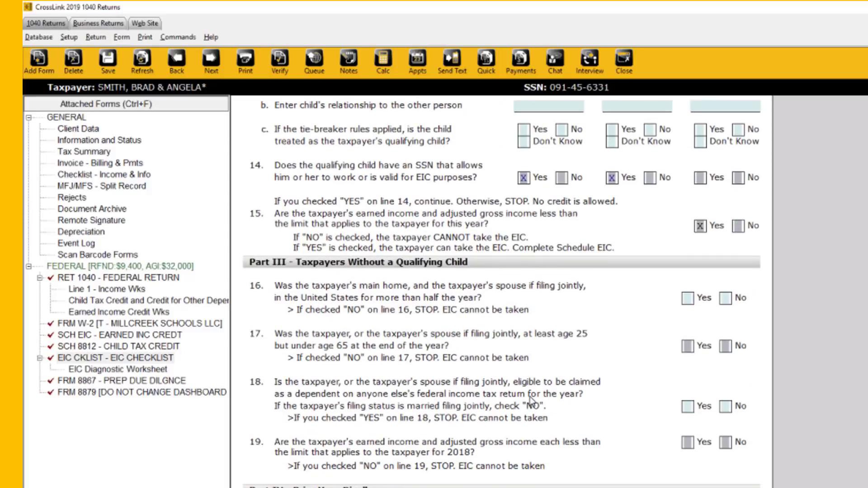
pyautogui.scroll(1, 501, 294)
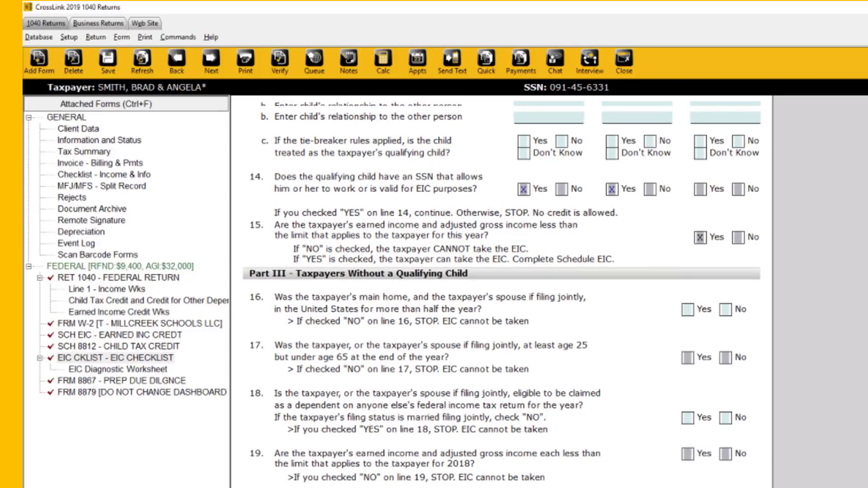
pyautogui.scroll(10, 502, 289)
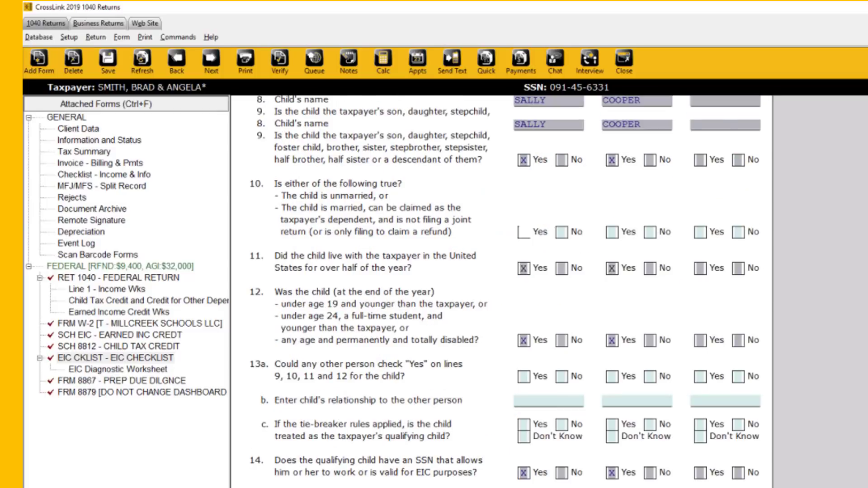
pyautogui.scroll(10, 501, 290)
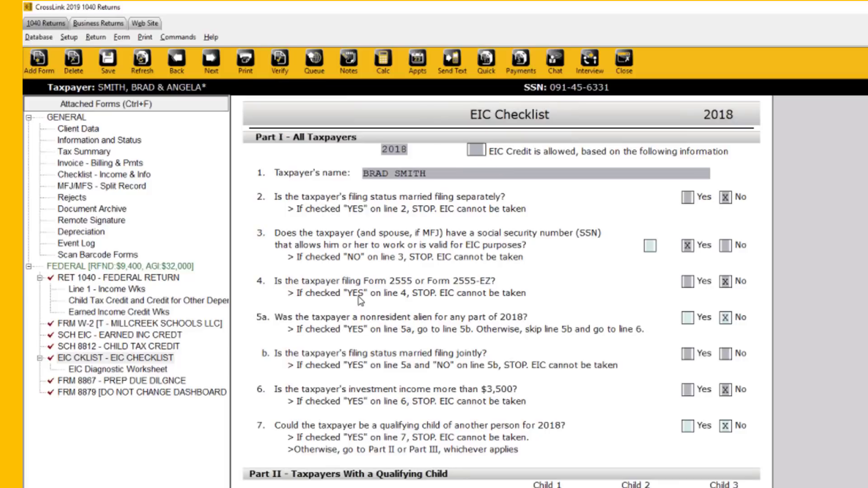
pyautogui.click(472, 154)
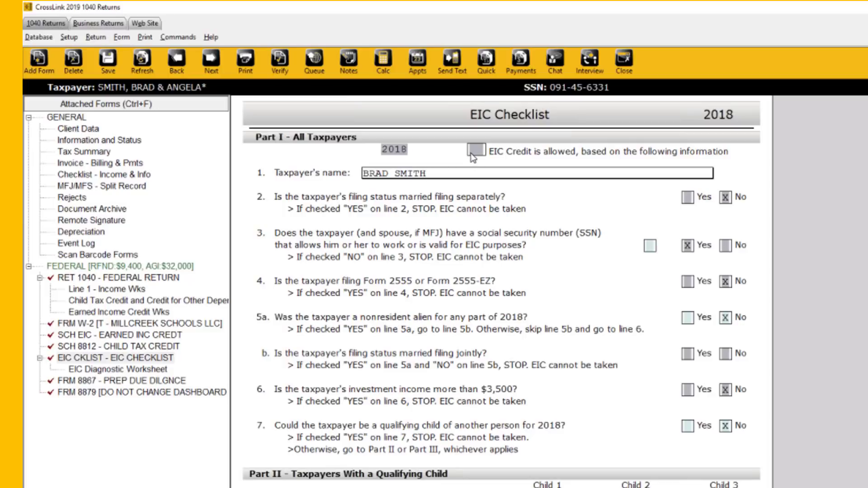
pyautogui.click(472, 150)
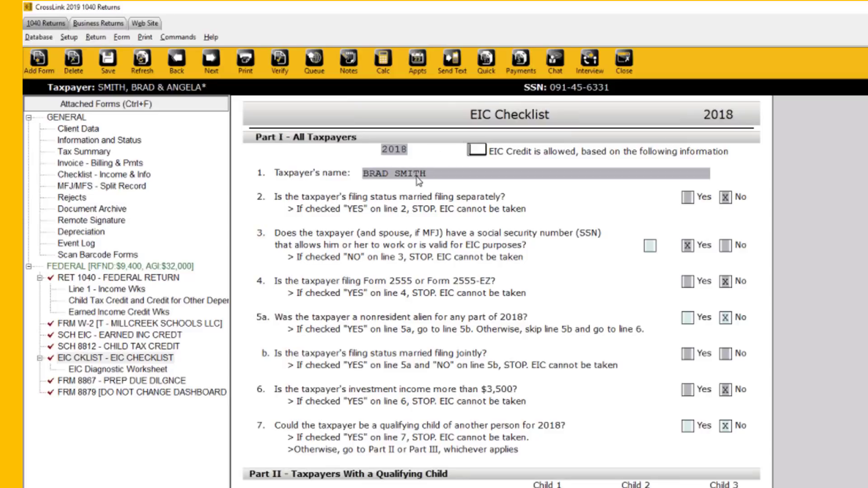
# Examine Form 8867 from the Part I due diligence requirements through the Credit Eligibility Certification and the start of the Line 5 document list
pyautogui.click(115, 382)
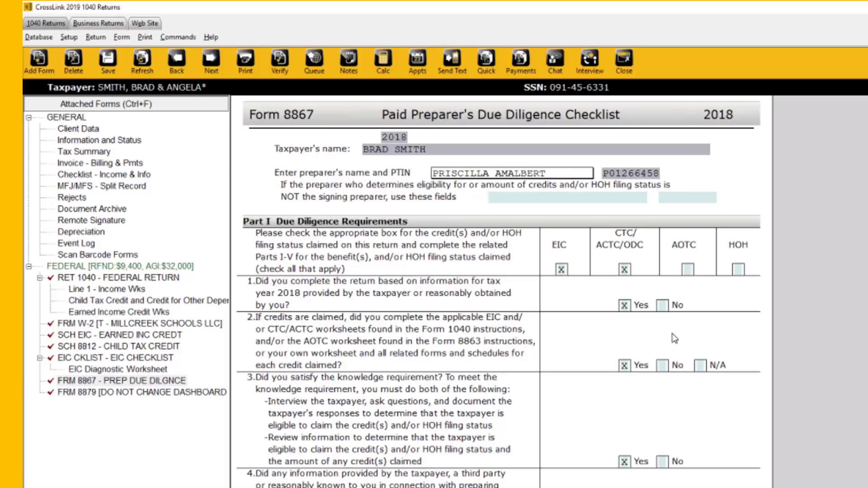
pyautogui.scroll(-3, 627, 461)
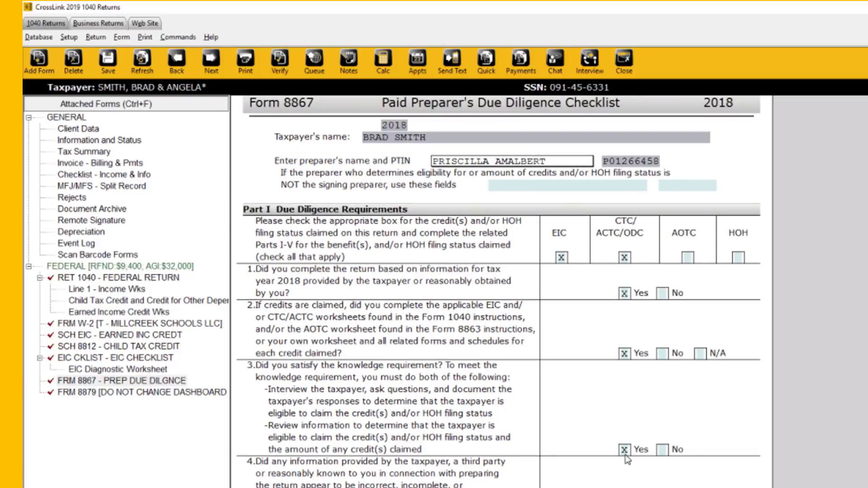
pyautogui.scroll(-15, 626, 460)
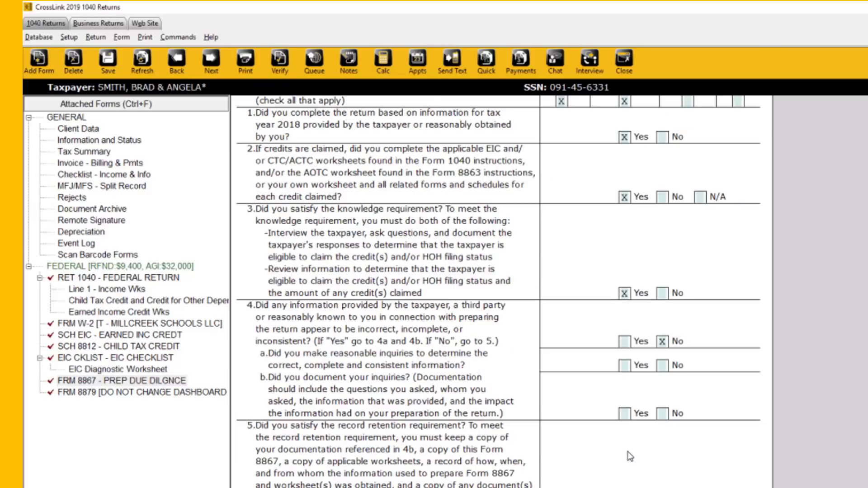
pyautogui.scroll(-15, 639, 432)
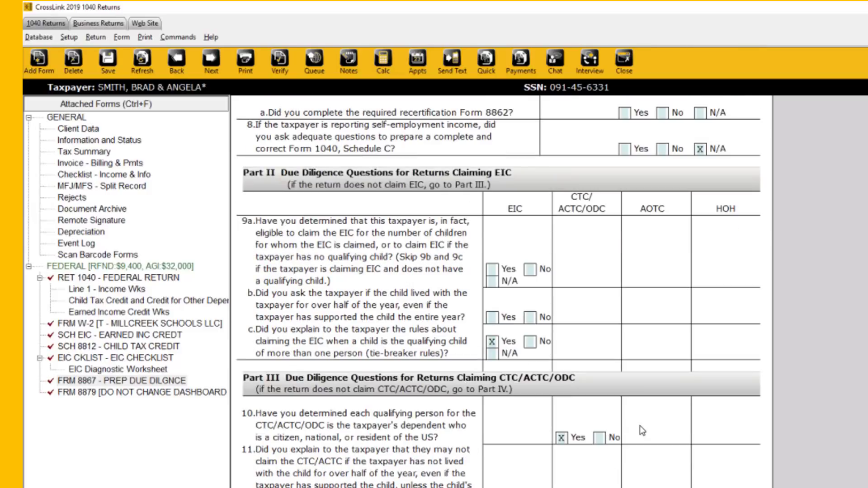
pyautogui.scroll(-2, 643, 431)
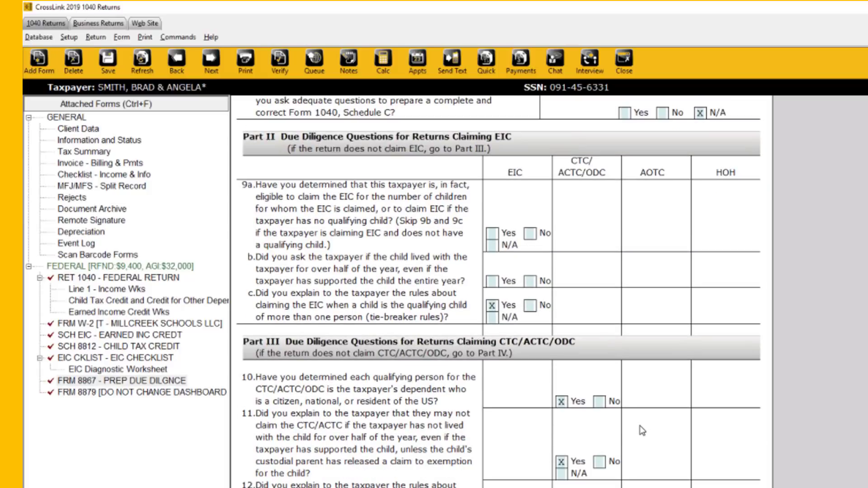
pyautogui.scroll(-9, 643, 431)
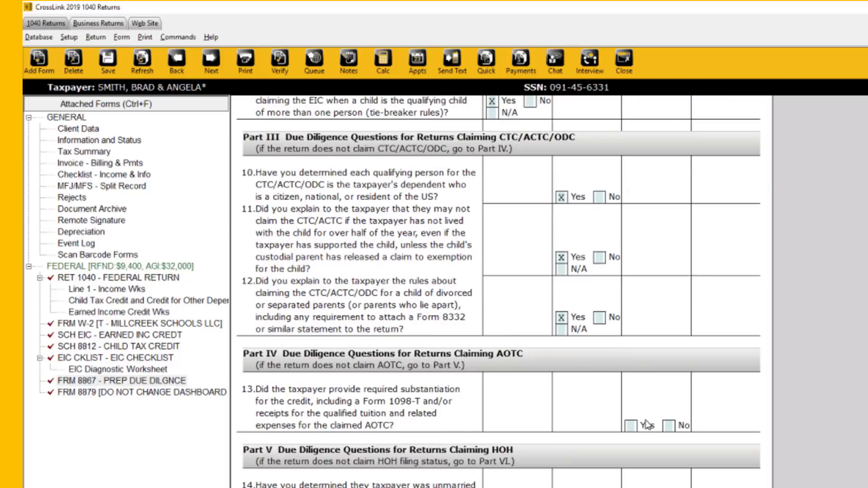
pyautogui.scroll(-10, 645, 425)
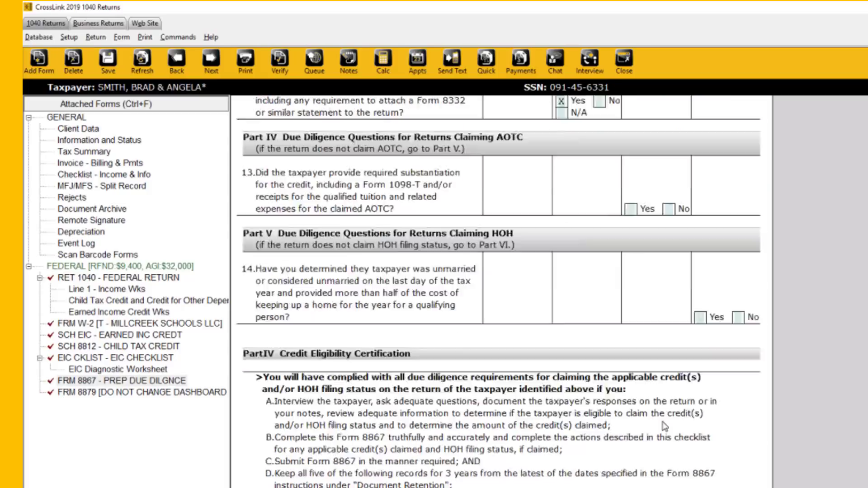
pyautogui.scroll(-9, 664, 426)
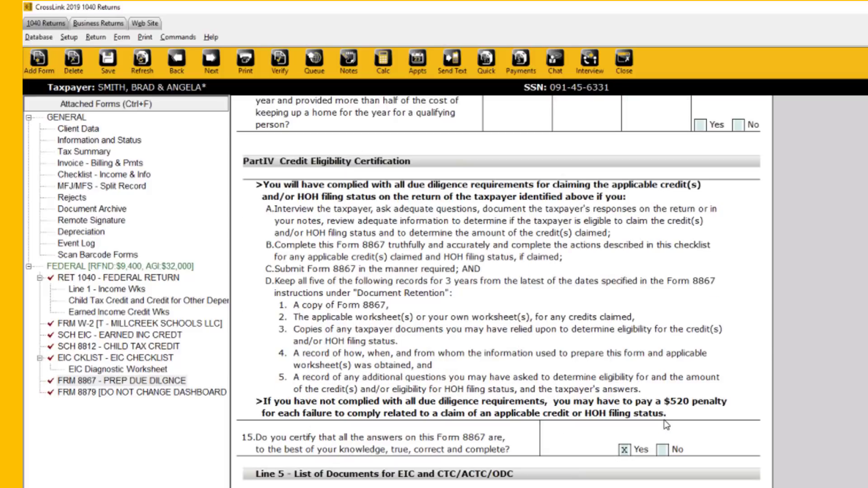
pyautogui.scroll(-3, 666, 425)
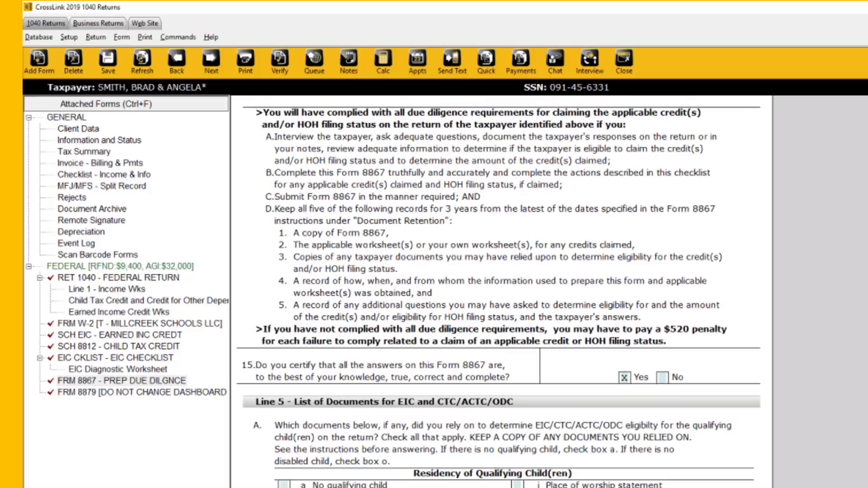
pyautogui.scroll(20, 298, 271)
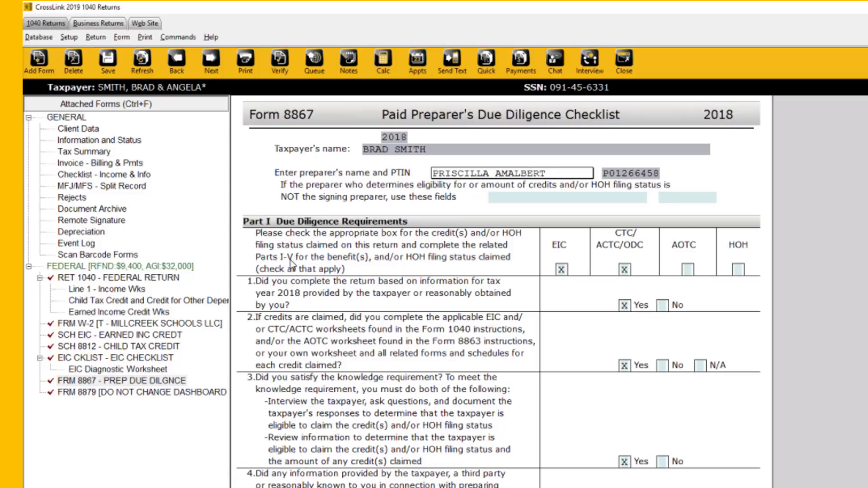
# Verify the return and resolve the first EIC Checklist warning by answering Yes on line 10 for Child 1
pyautogui.click(285, 61)
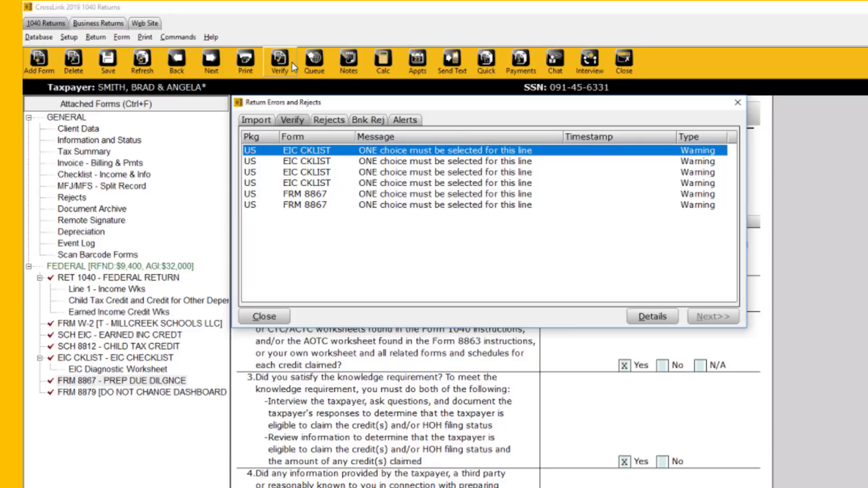
pyautogui.doubleClick(378, 153)
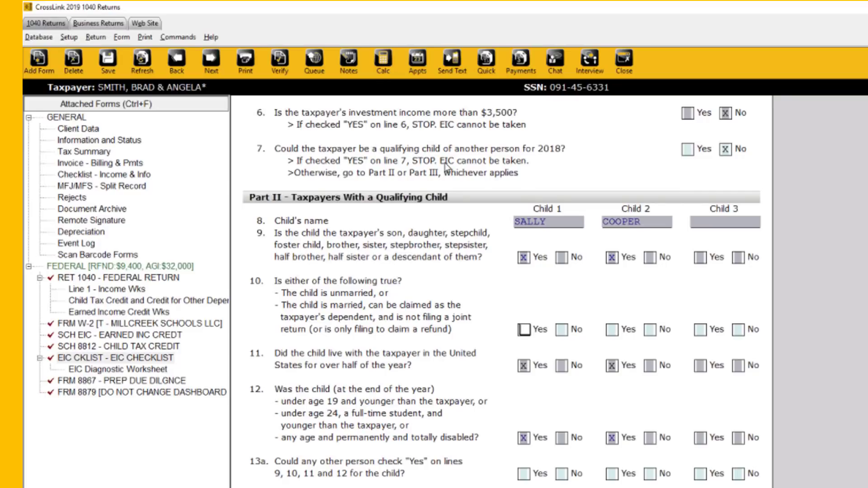
pyautogui.click(517, 327)
pyautogui.hotkey('ctrl', 'v')
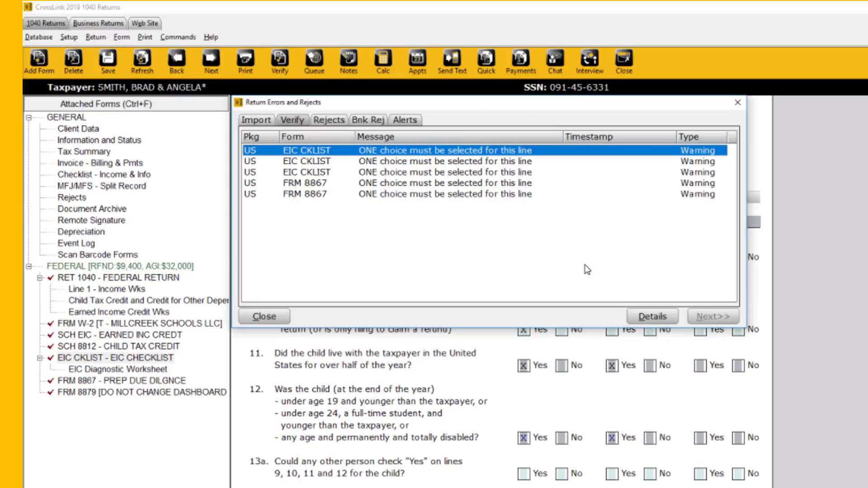
# Work through the remaining EIC Checklist warnings, answering No on line 13a for Child 1, and mark Yes on Form 8867 line 9a
pyautogui.press('Return')
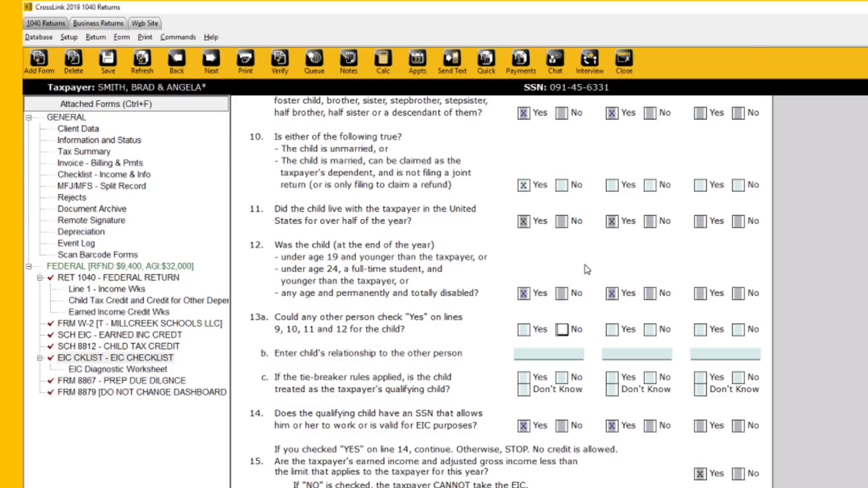
pyautogui.press('x')
pyautogui.hotkey('ctrl', 'v')
pyautogui.press('x')
pyautogui.press('Return')
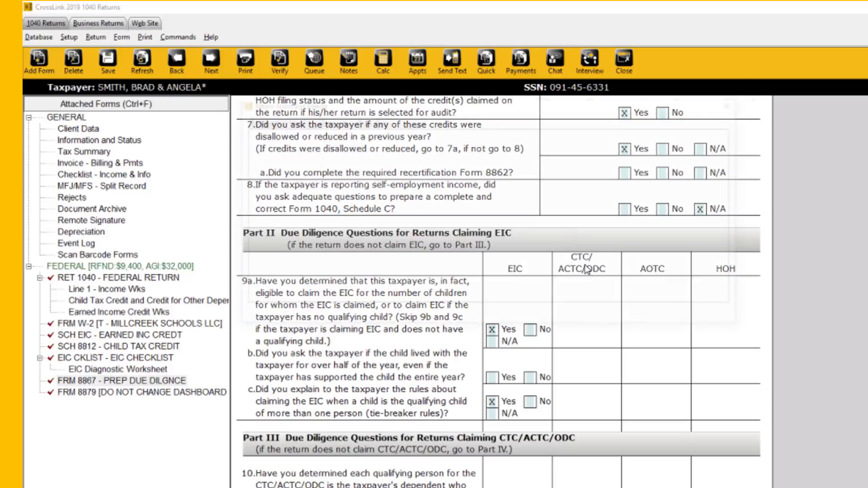
# Answer Yes on Form 8867 line 9b for the EIC and verify the return again for errors and rejects
pyautogui.hotkey('ctrl', 'e')
pyautogui.press('x')
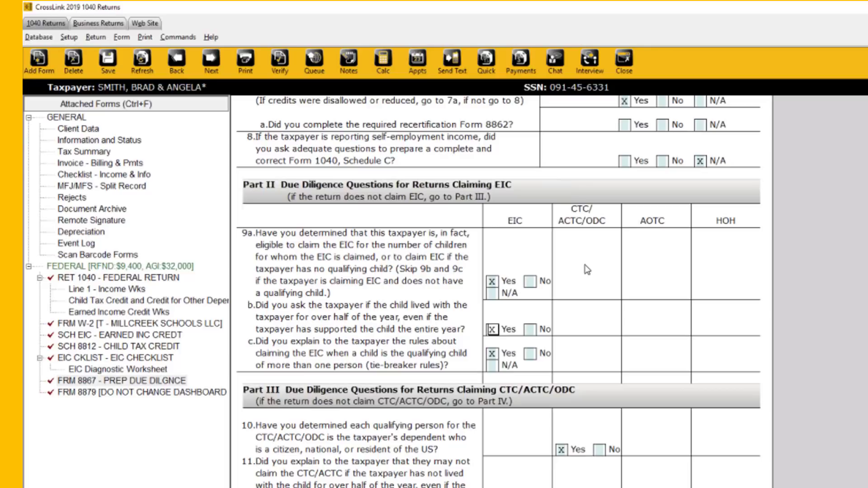
pyautogui.hotkey('ctrl', 'v')
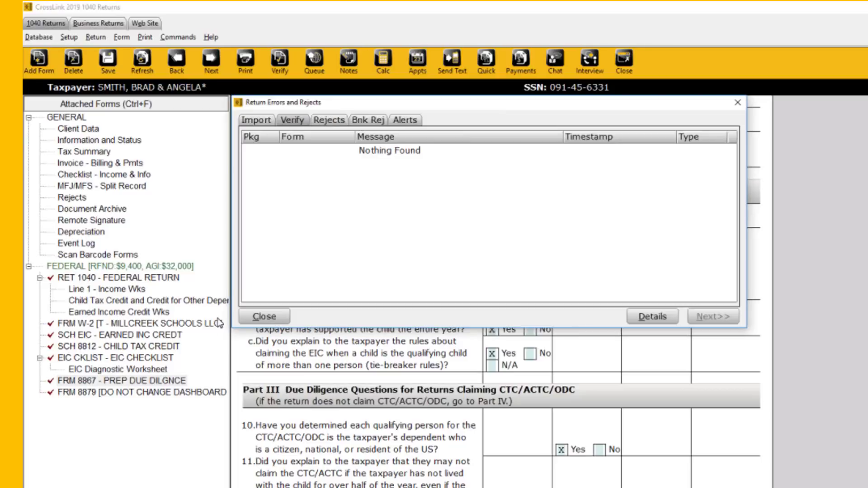
pyautogui.click(276, 318)
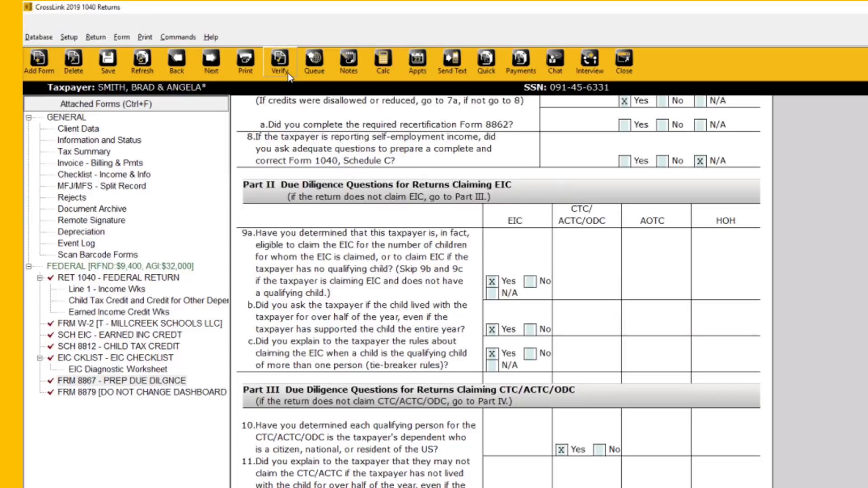
pyautogui.click(284, 73)
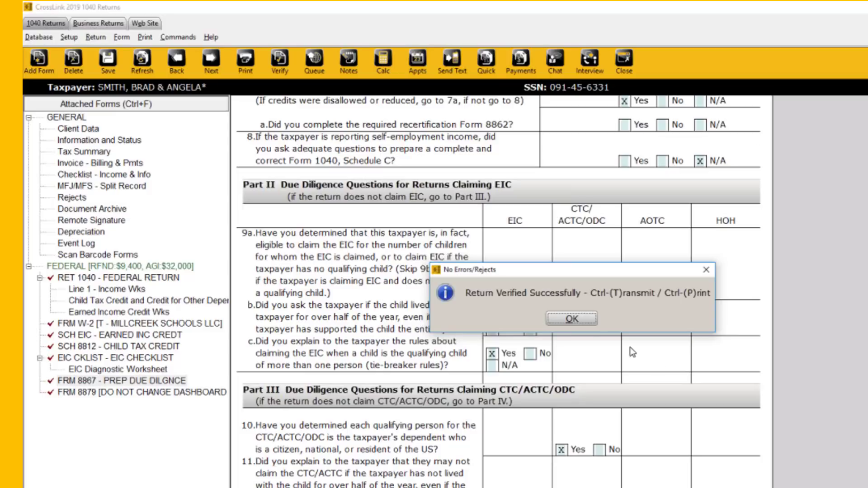
pyautogui.click(574, 322)
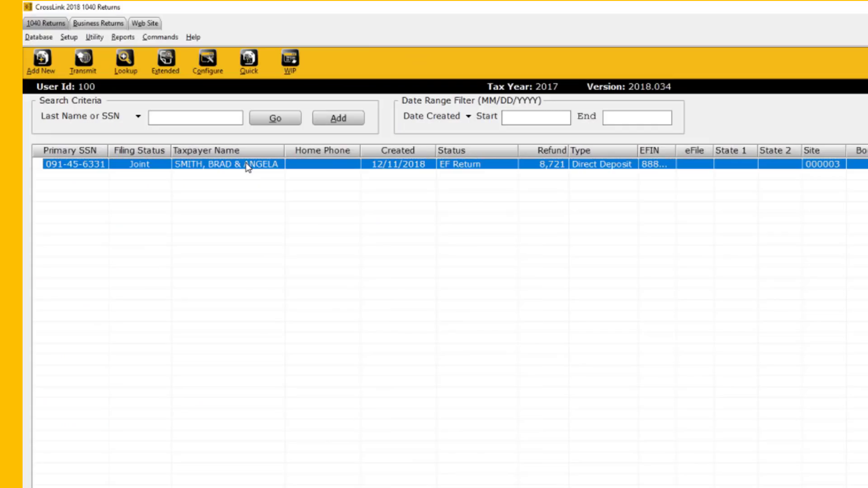
# Open the joint tax year 2017 return from the returns list and verify it for errors
pyautogui.doubleClick(246, 164)
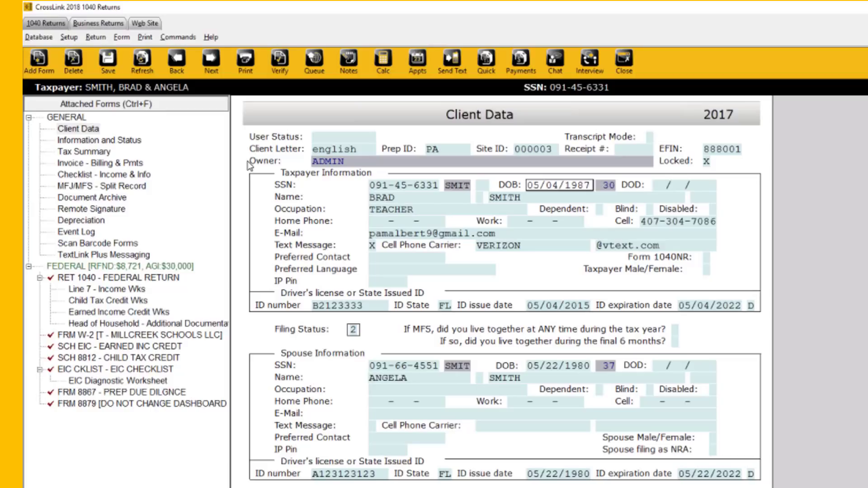
pyautogui.click(155, 267)
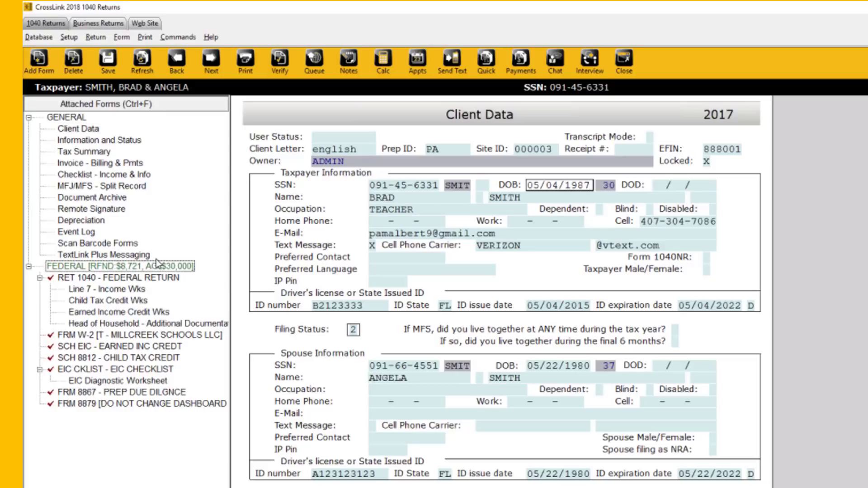
pyautogui.click(285, 72)
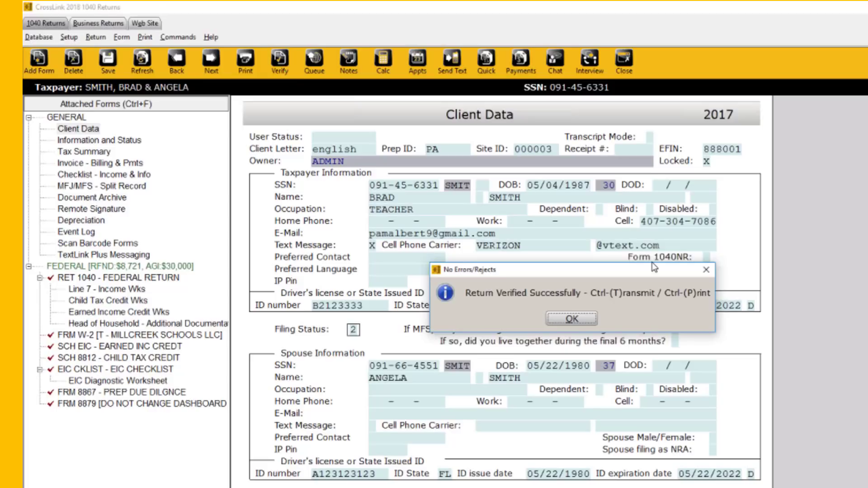
pyautogui.click(579, 320)
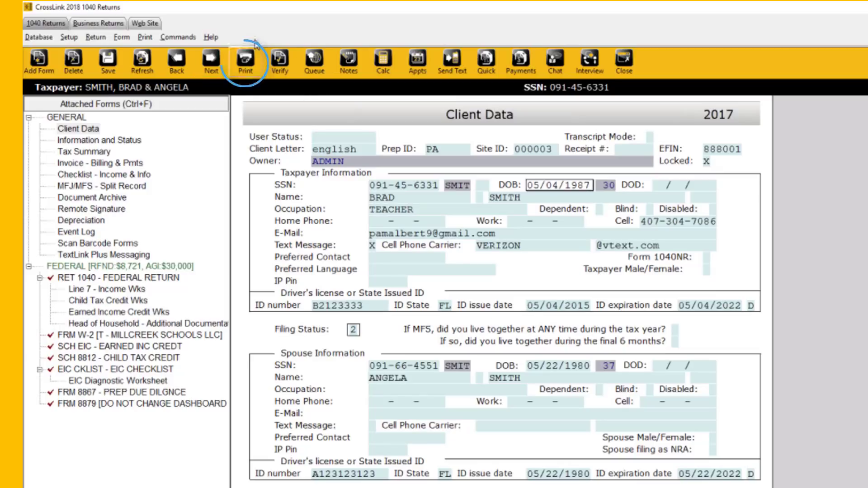
# Open the final return print options and review the Print, SignDoc and RemoteSign choices
pyautogui.click(244, 63)
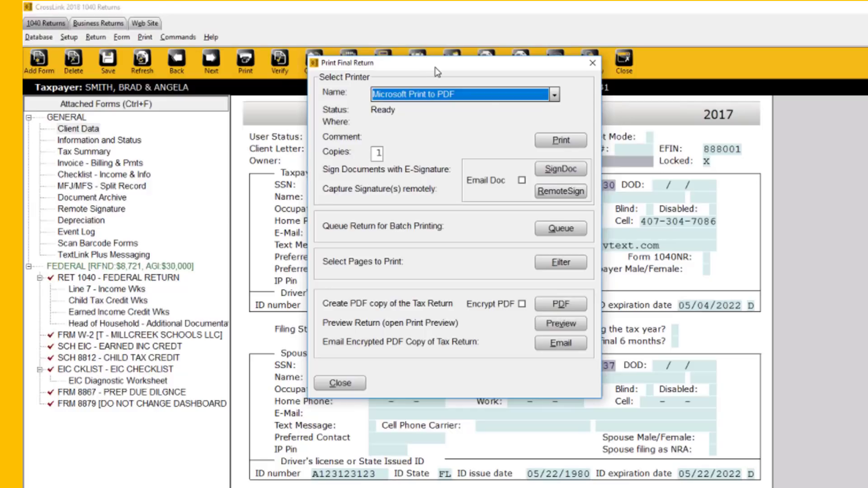
pyautogui.click(569, 147)
pyautogui.click(575, 170)
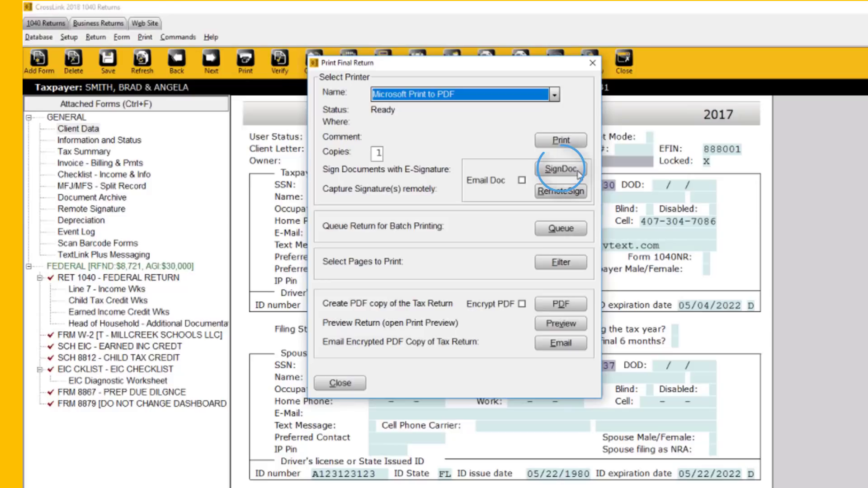
pyautogui.click(569, 197)
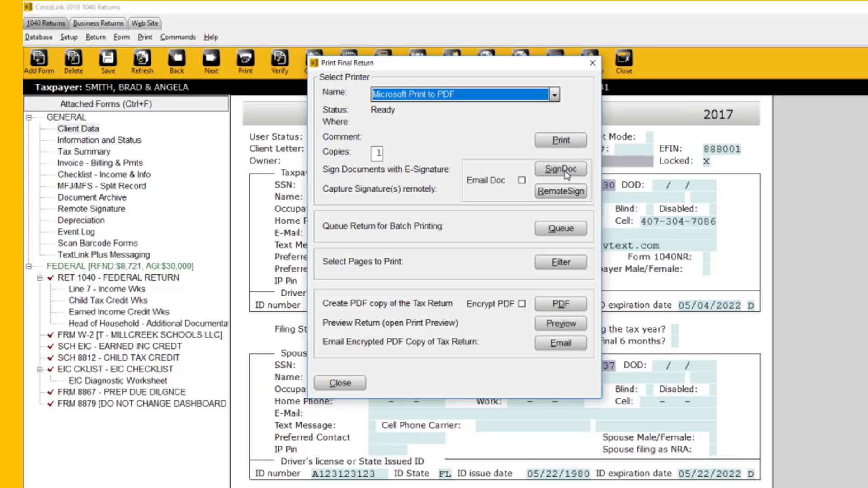
# Try to capture a handwritten taxpayer signature with SignDoc
pyautogui.click(565, 174)
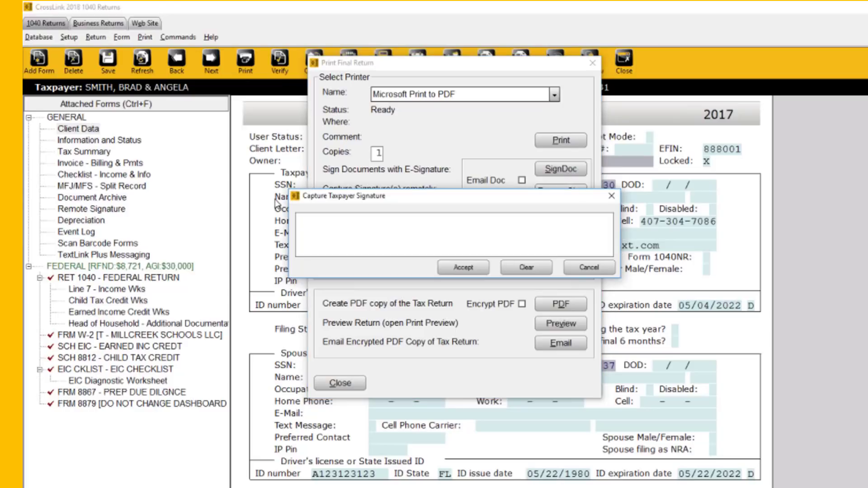
pyautogui.moveTo(326, 229)
pyautogui.mouseDown()
pyautogui.moveTo(343, 256)
pyautogui.moveTo(383, 221)
pyautogui.moveTo(388, 256)
pyautogui.moveTo(407, 256)
pyautogui.mouseUp()
pyautogui.moveTo(357, 235); pyautogui.dragTo(462, 226)
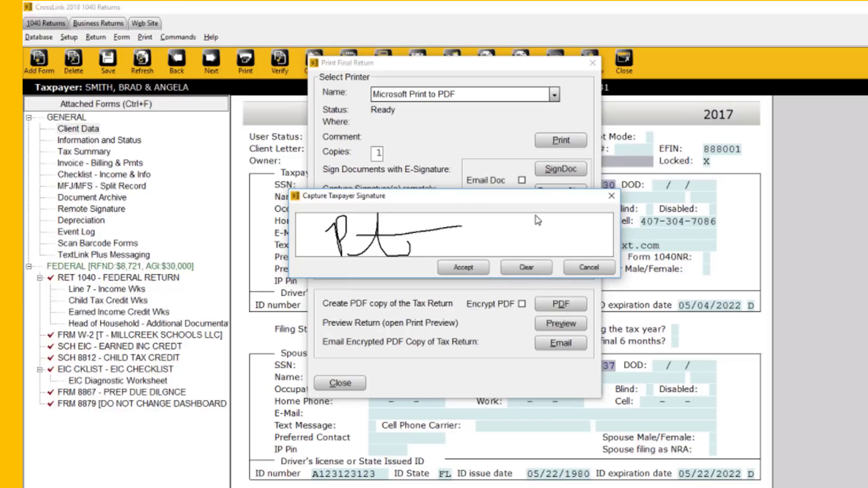
pyautogui.click(576, 270)
# Start emailing an encrypted PDF copy of the return using the suggested PDF password, review the 2017 Tax Return message, and cancel it
pyautogui.click(247, 63)
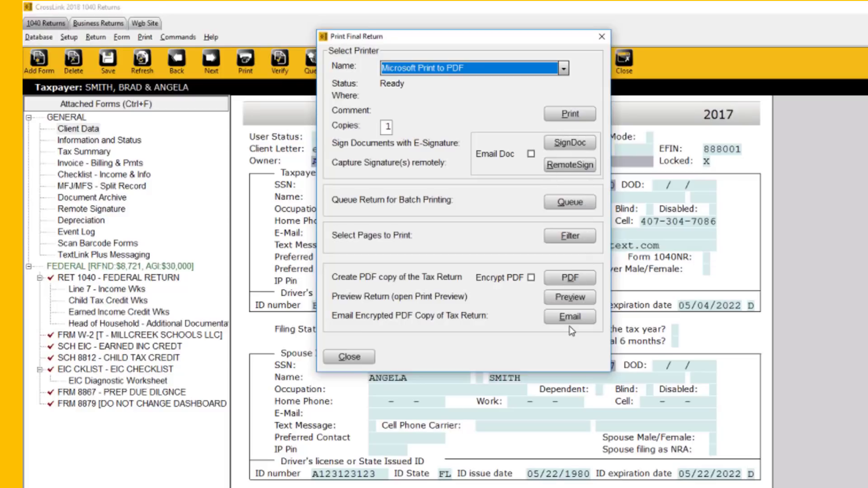
pyautogui.click(582, 281)
pyautogui.click(570, 317)
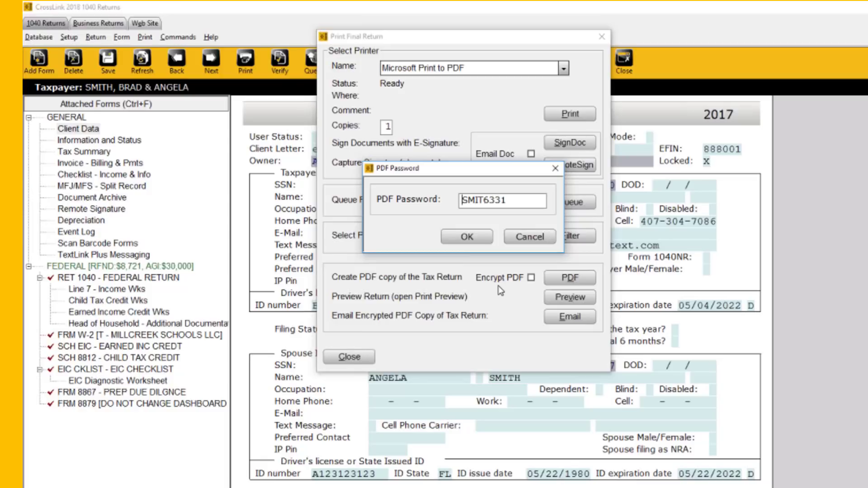
pyautogui.click(476, 236)
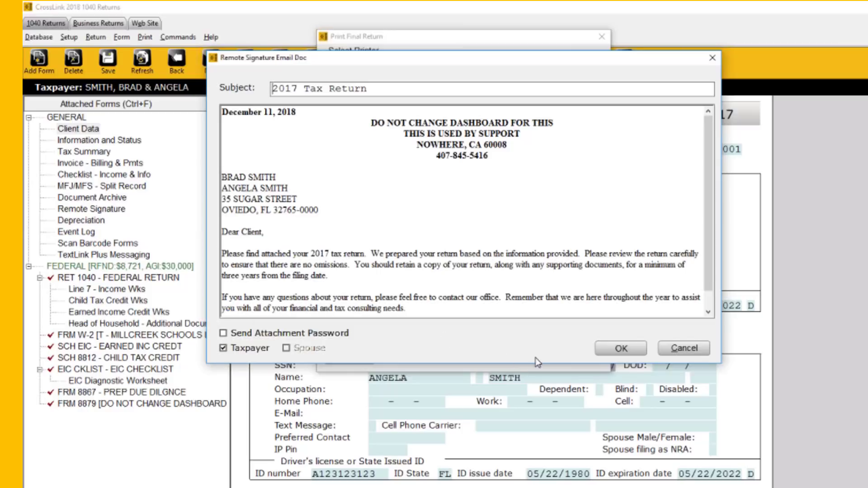
pyautogui.click(609, 347)
pyautogui.click(646, 178)
pyautogui.click(698, 347)
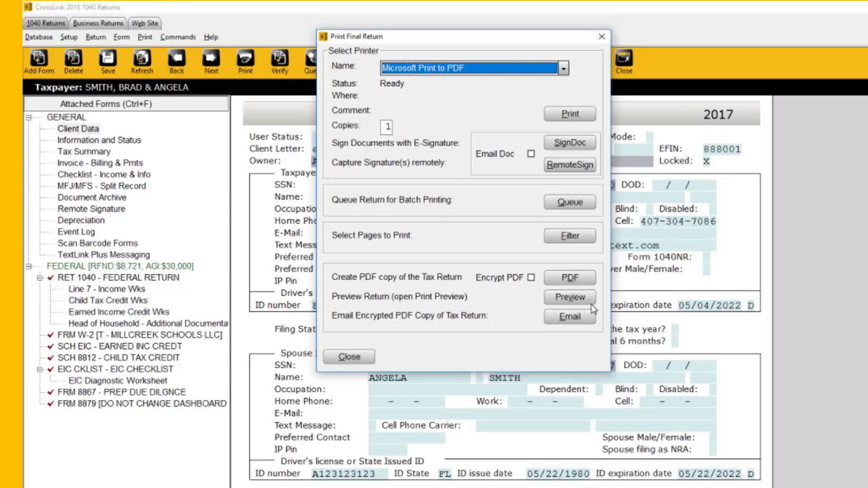
# Start SignDoc for the final return, then draw and accept a handwritten taxpayer signature
pyautogui.click(585, 151)
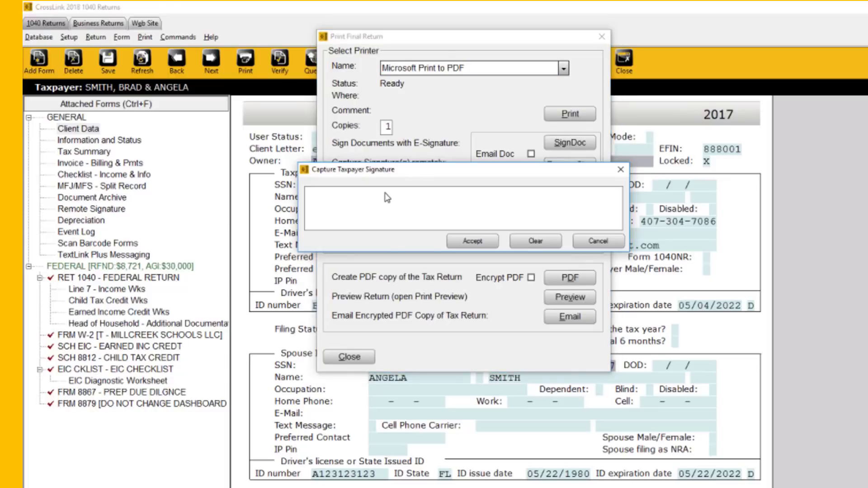
pyautogui.moveTo(386, 194)
pyautogui.mouseDown()
pyautogui.moveTo(386, 229)
pyautogui.moveTo(404, 208)
pyautogui.moveTo(400, 230)
pyautogui.moveTo(466, 228)
pyautogui.mouseUp()
pyautogui.moveTo(402, 212); pyautogui.dragTo(470, 208)
pyautogui.click(472, 241)
# Draw and accept handwritten signatures for the spouse and the ERO
pyautogui.moveTo(398, 198)
pyautogui.mouseDown()
pyautogui.moveTo(379, 223)
pyautogui.moveTo(443, 222)
pyautogui.moveTo(520, 192)
pyautogui.moveTo(597, 210)
pyautogui.mouseUp()
pyautogui.moveTo(474, 209); pyautogui.dragTo(605, 197)
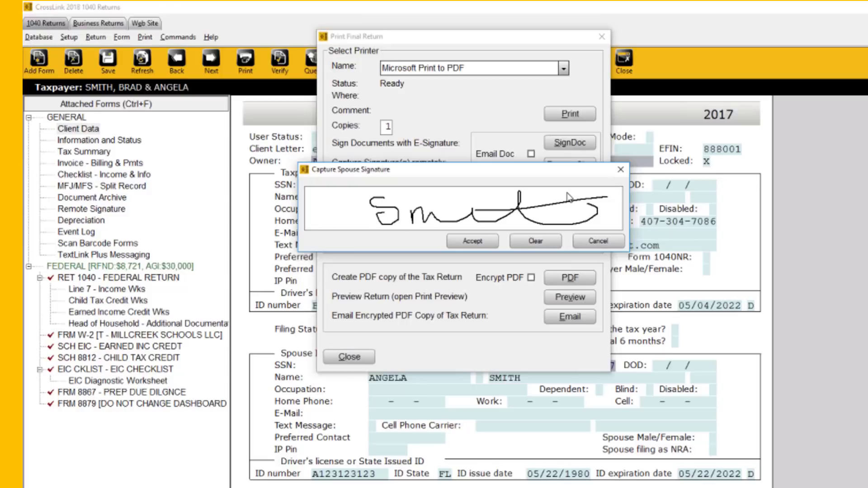
pyautogui.click(484, 245)
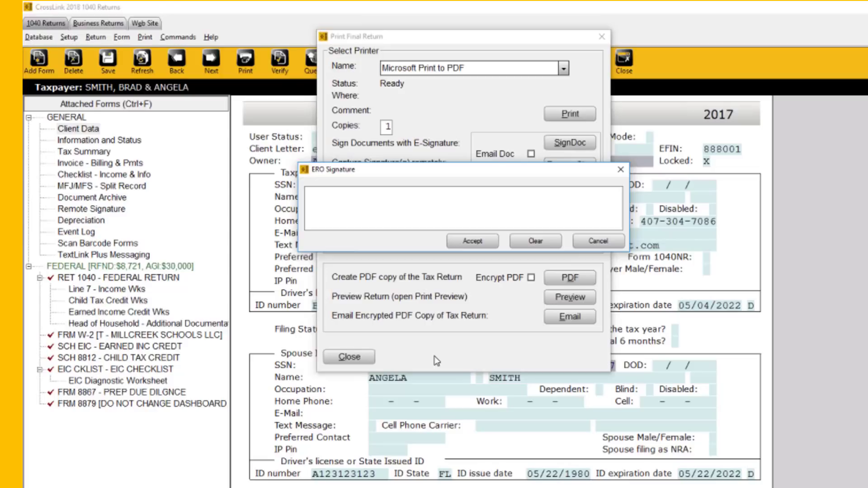
pyautogui.moveTo(347, 224); pyautogui.dragTo(560, 188)
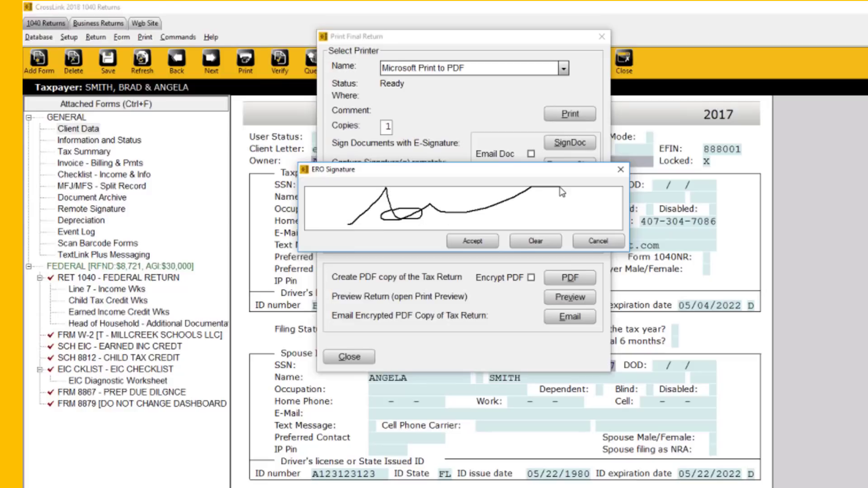
pyautogui.click(483, 246)
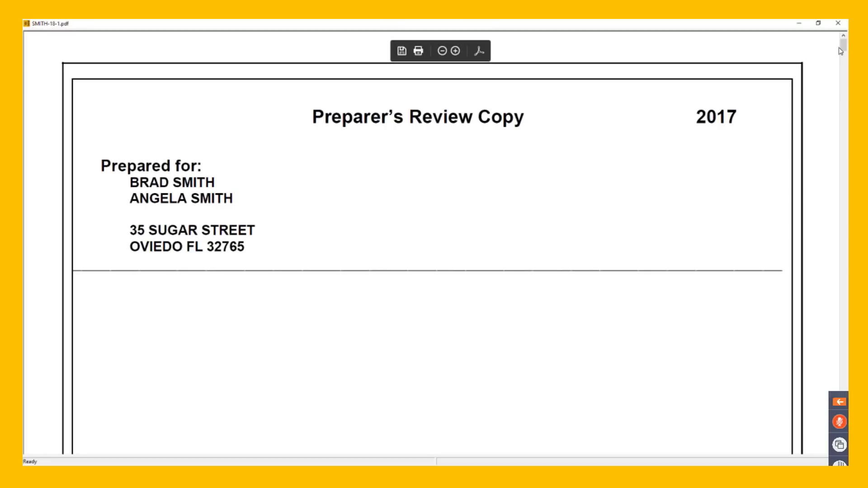
# Review the signed return PDF from the Preparer's Review Copy through the Form 8879 signatures, and close it
pyautogui.moveTo(840, 51); pyautogui.dragTo(841, 56)
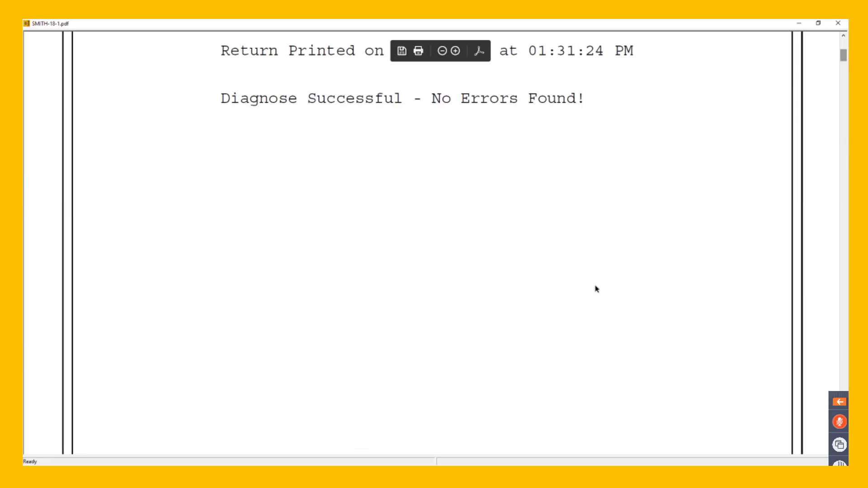
pyautogui.scroll(-10, 596, 289)
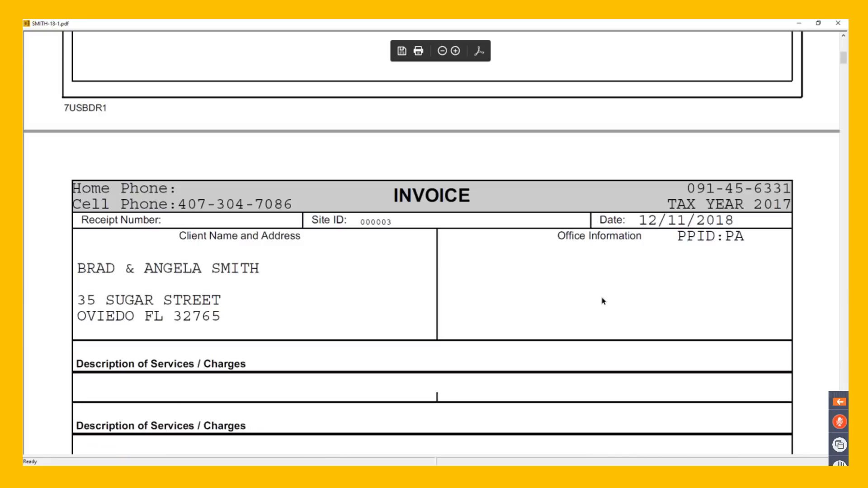
pyautogui.scroll(-3, 603, 301)
pyautogui.scroll(-20, 621, 308)
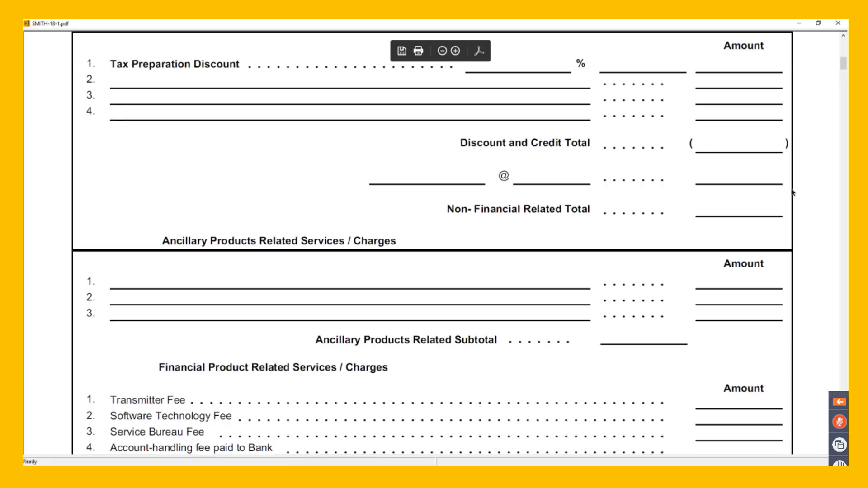
pyautogui.scroll(-15, 794, 192)
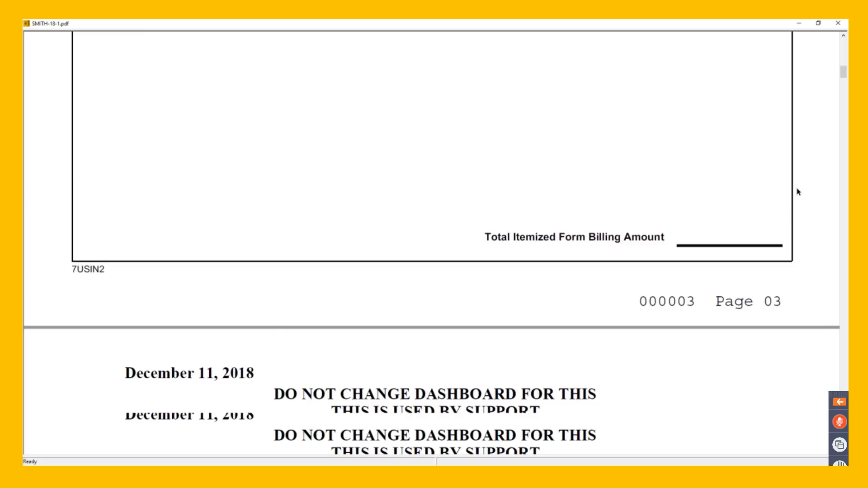
pyautogui.scroll(-11, 798, 192)
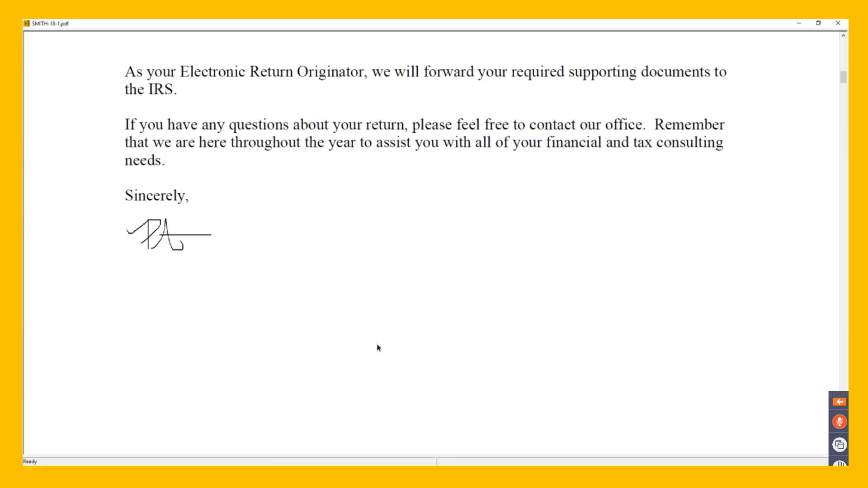
pyautogui.scroll(-8, 465, 251)
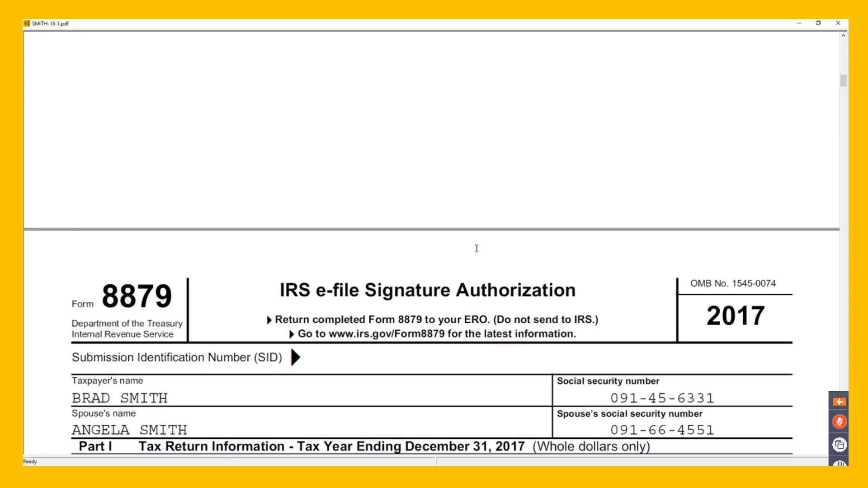
pyautogui.scroll(-4, 477, 248)
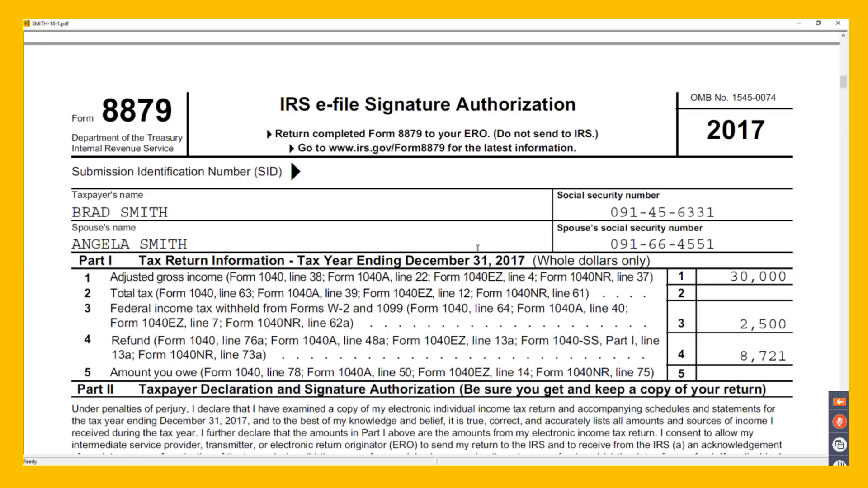
pyautogui.scroll(-8, 480, 249)
pyautogui.scroll(-2, 488, 251)
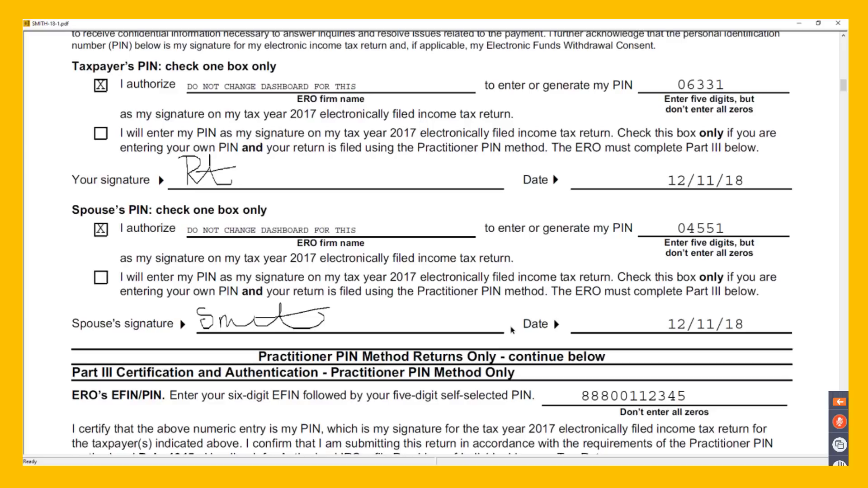
pyautogui.scroll(-1, 512, 331)
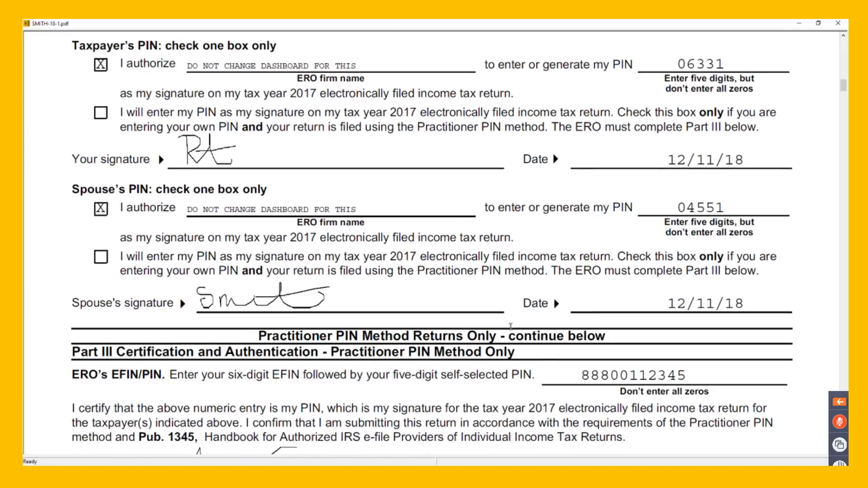
pyautogui.scroll(-5, 510, 325)
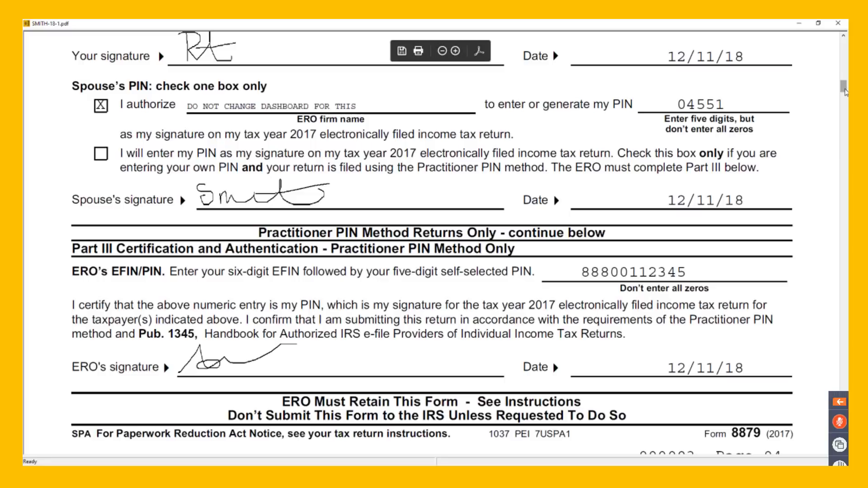
pyautogui.moveTo(845, 91); pyautogui.dragTo(842, 32)
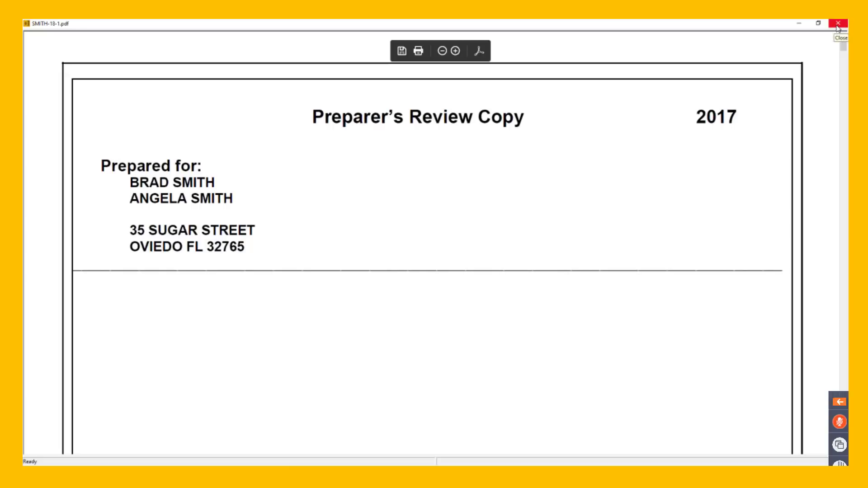
pyautogui.click(838, 24)
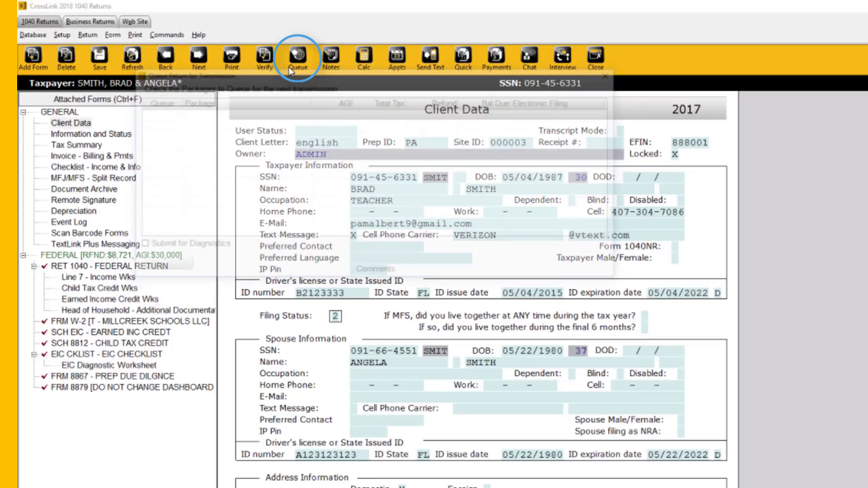
# Queue the joint return's Federal package for transmission, leaving Submit for Diagnostics unselected
pyautogui.click(291, 68)
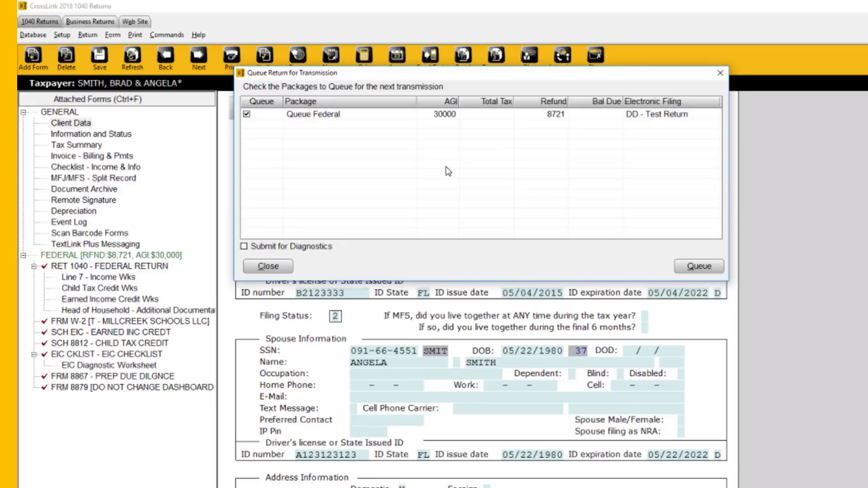
pyautogui.click(247, 115)
pyautogui.click(247, 114)
pyautogui.click(721, 271)
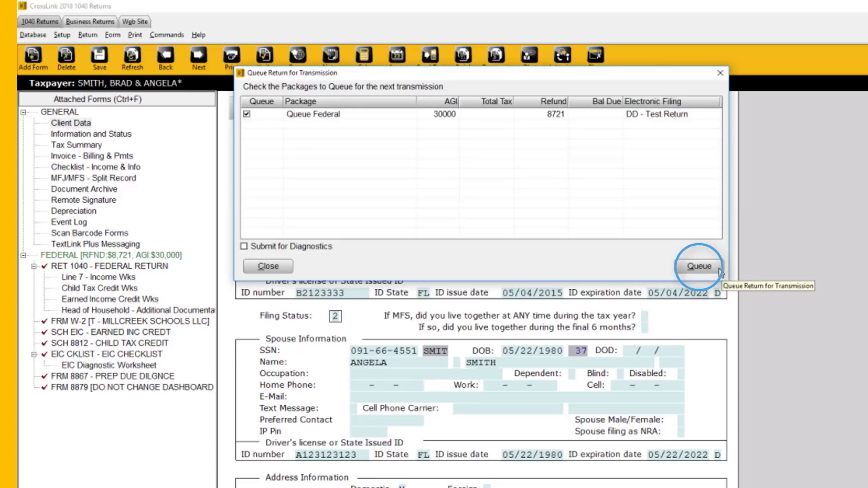
pyautogui.click(720, 272)
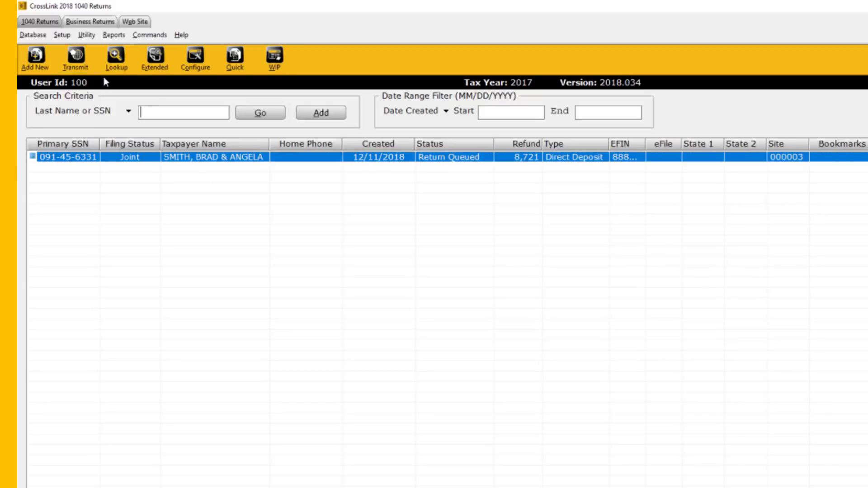
# Open Transmit to Central Site from the Work In Progress Summary and confirm the joint return's selection in the transmit queue filter
pyautogui.click(76, 56)
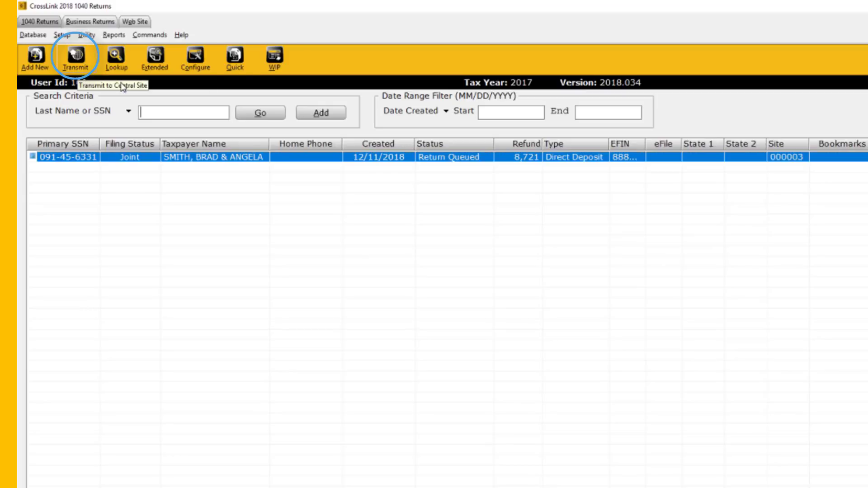
pyautogui.click(270, 64)
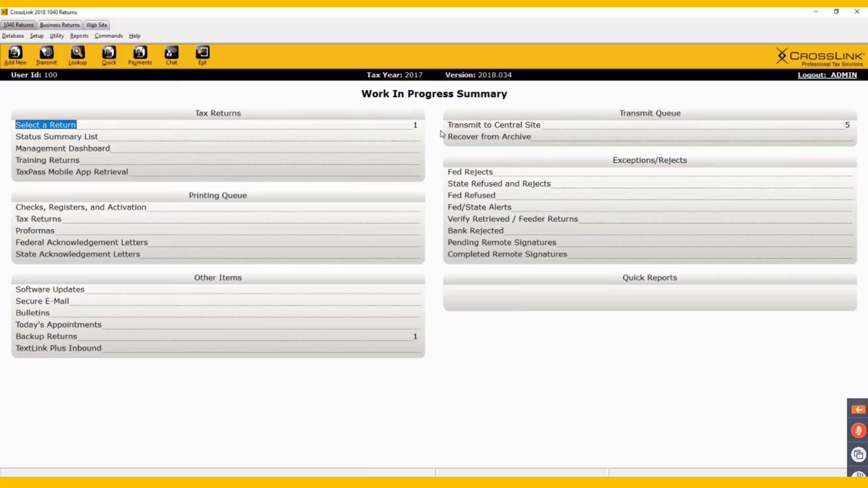
pyautogui.click(487, 129)
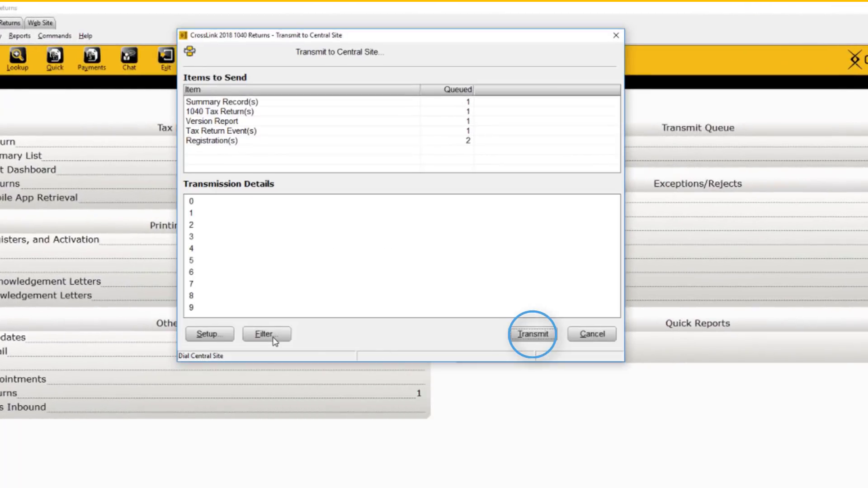
pyautogui.click(283, 336)
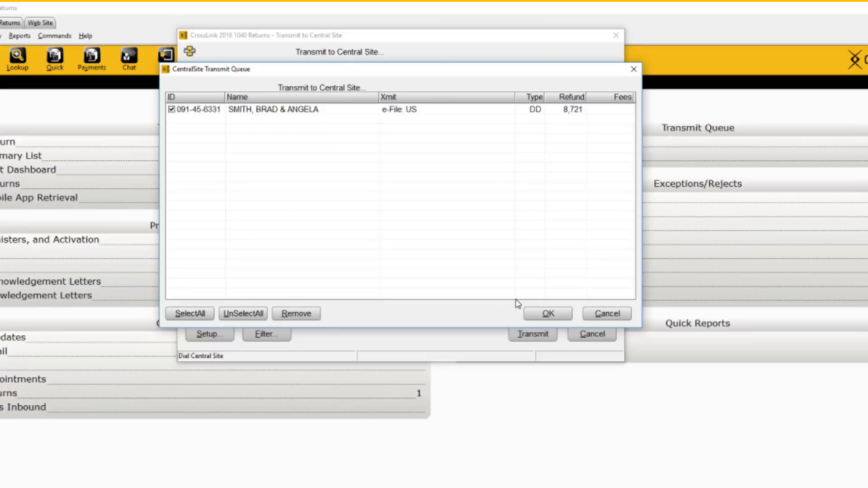
pyautogui.click(544, 314)
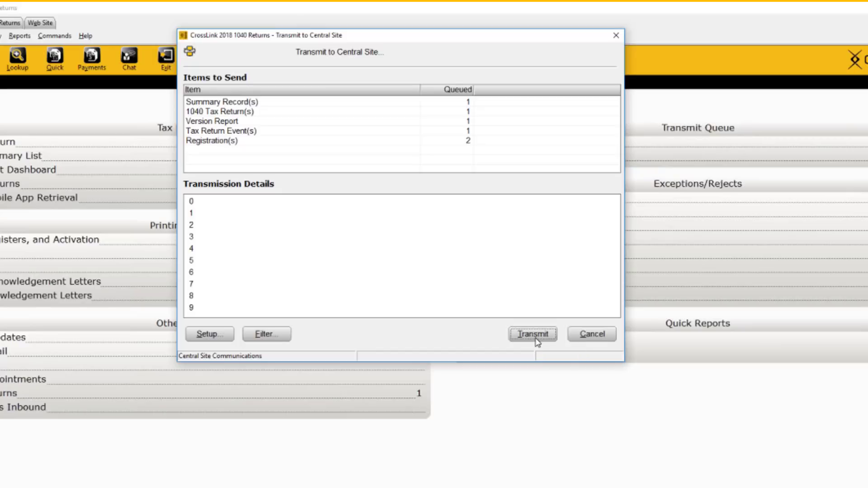
# Start transmitting the queued items to Central Site, abort the transmission, and close the transmission window
pyautogui.click(534, 339)
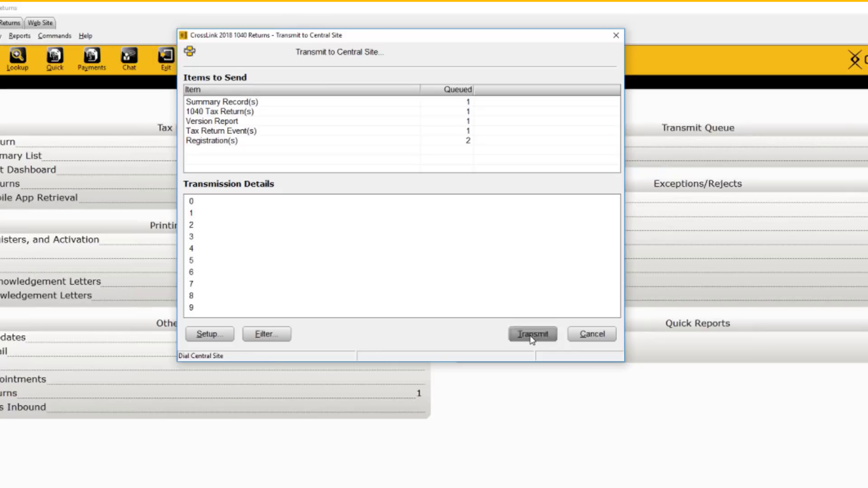
pyautogui.click(593, 335)
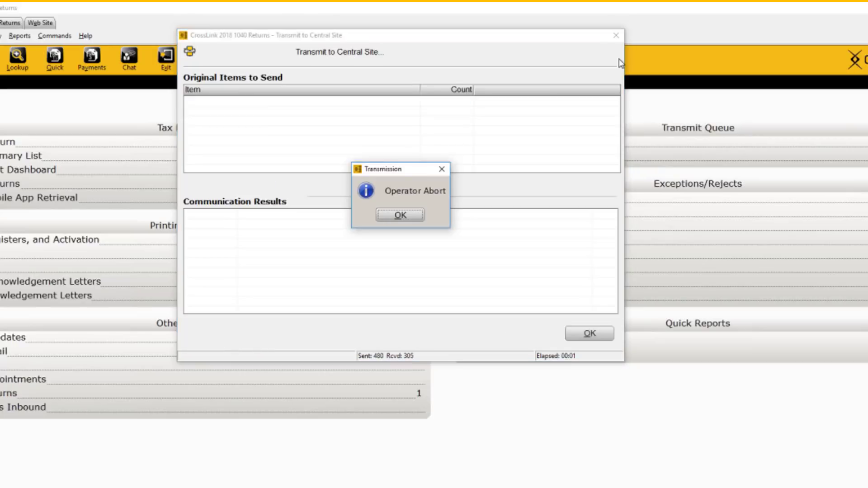
pyautogui.click(400, 215)
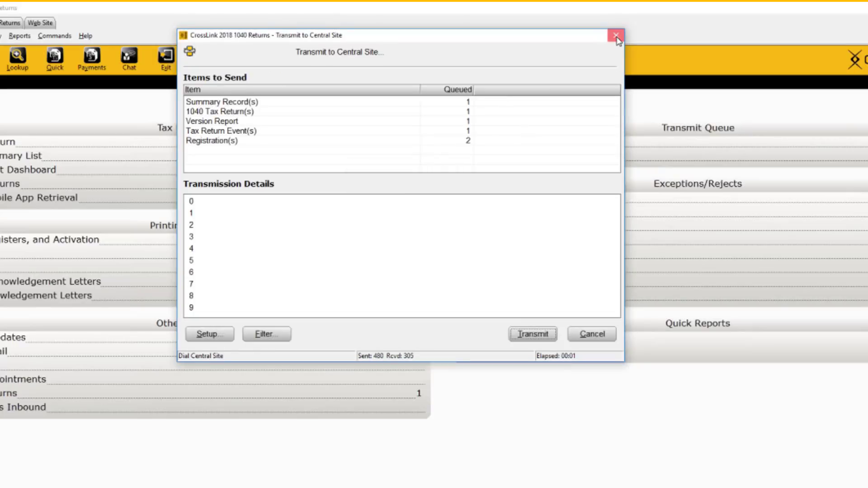
pyautogui.click(616, 37)
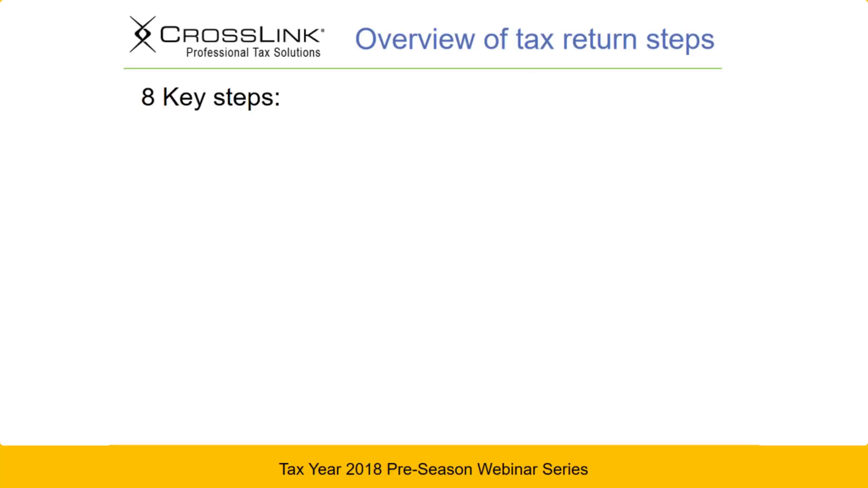
pyautogui.press('Right')
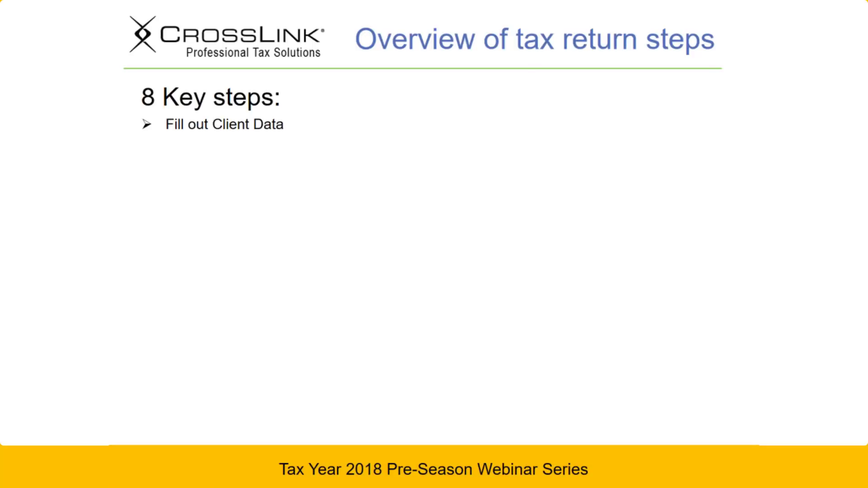